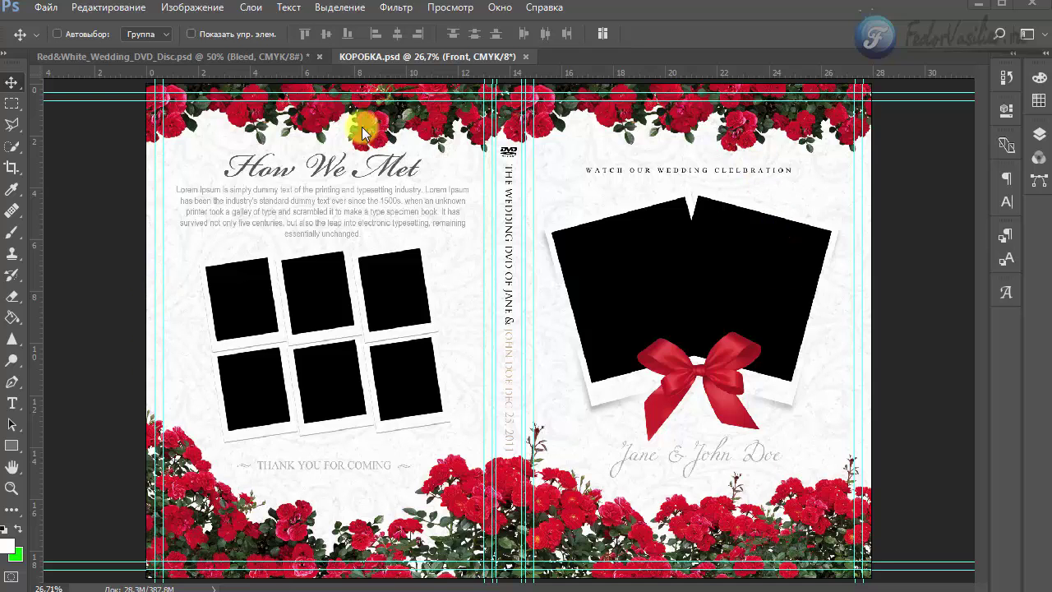
- Switch to the Red&White_Wedding_DVD_Disc.psd document, fit the whole disc layout in view and activate the Move tool
click(203, 57)
scroll(503, 228, down, 3)
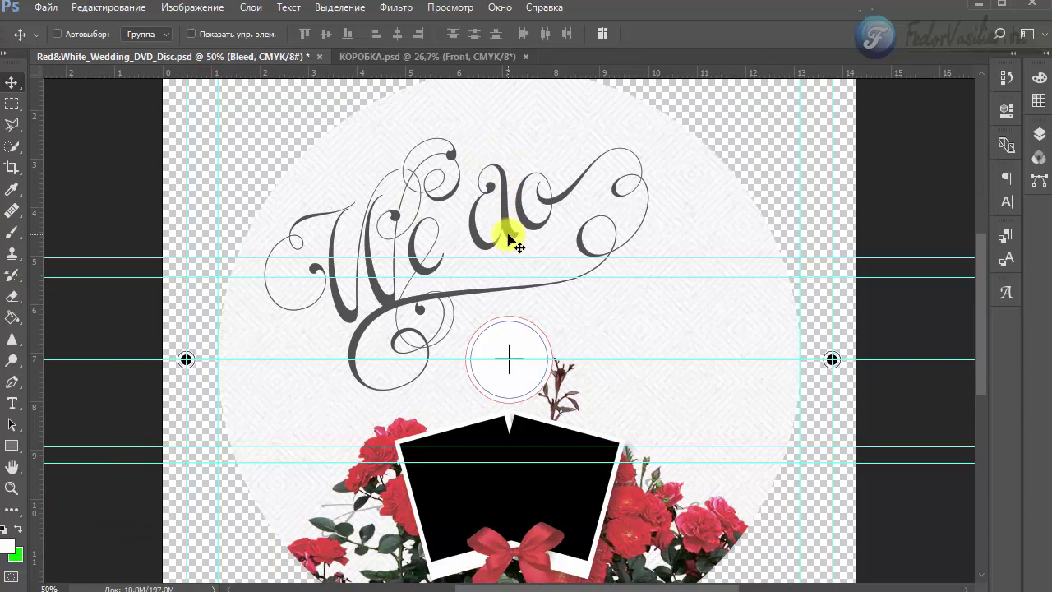
click(10, 488)
click(484, 33)
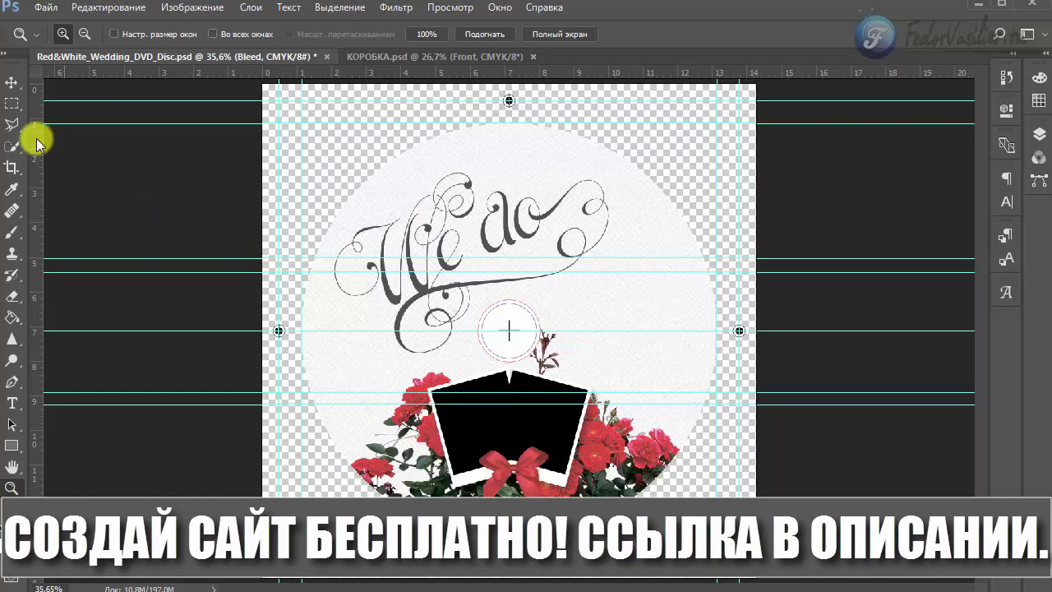
click(11, 82)
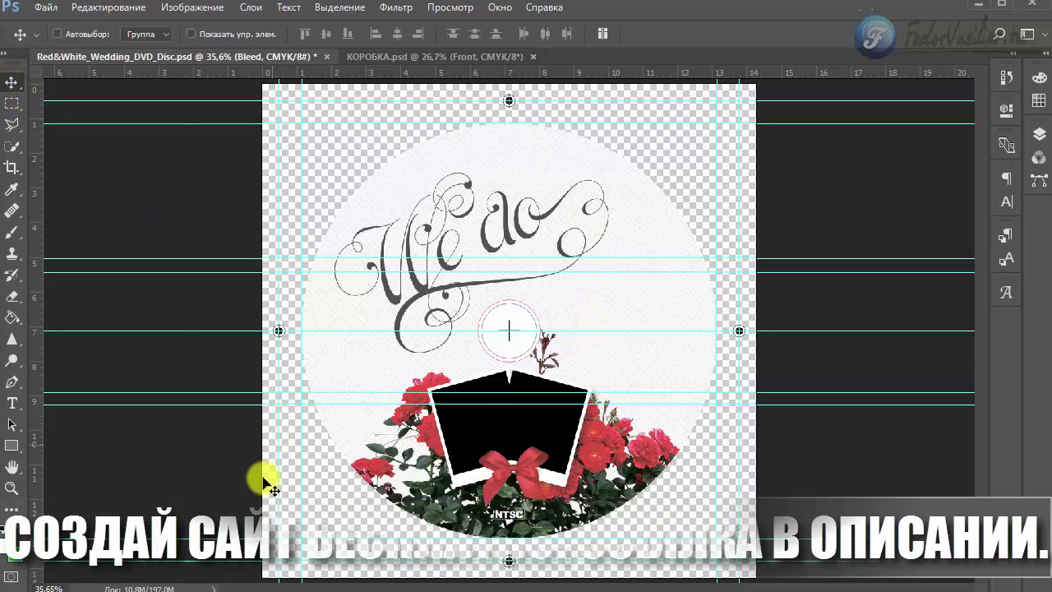
- Switch to the file folder and inspect the template files CD диск.psd and КОРОБКА.psd
key(alt+Tab)
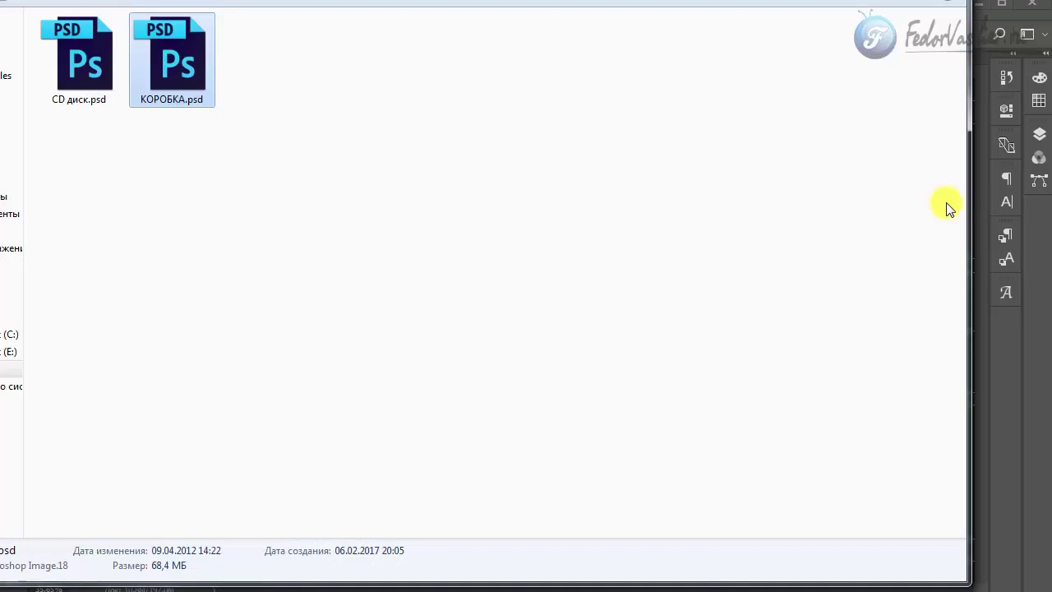
click(974, 261)
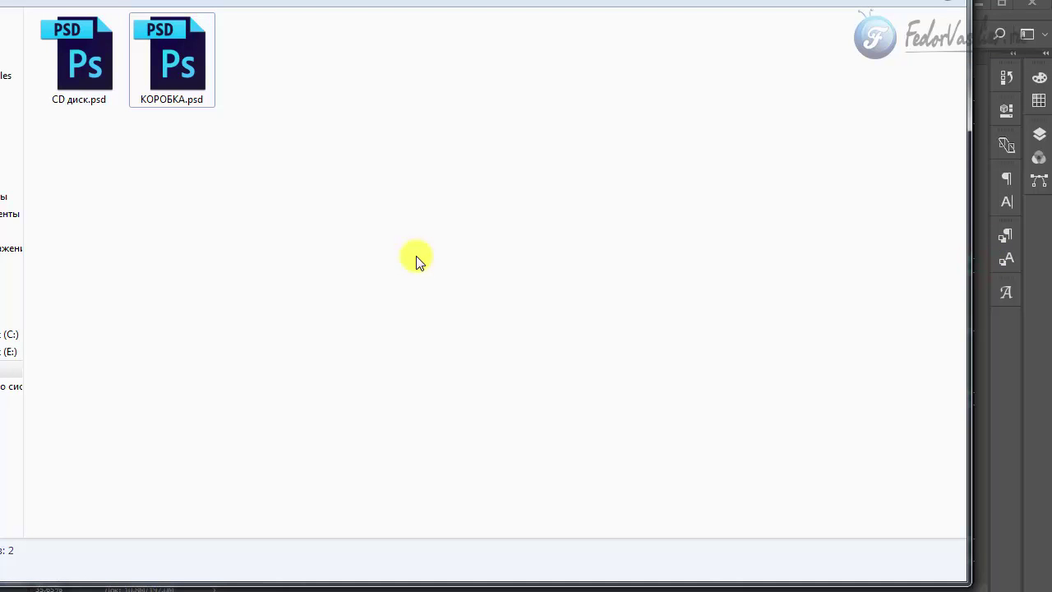
click(157, 68)
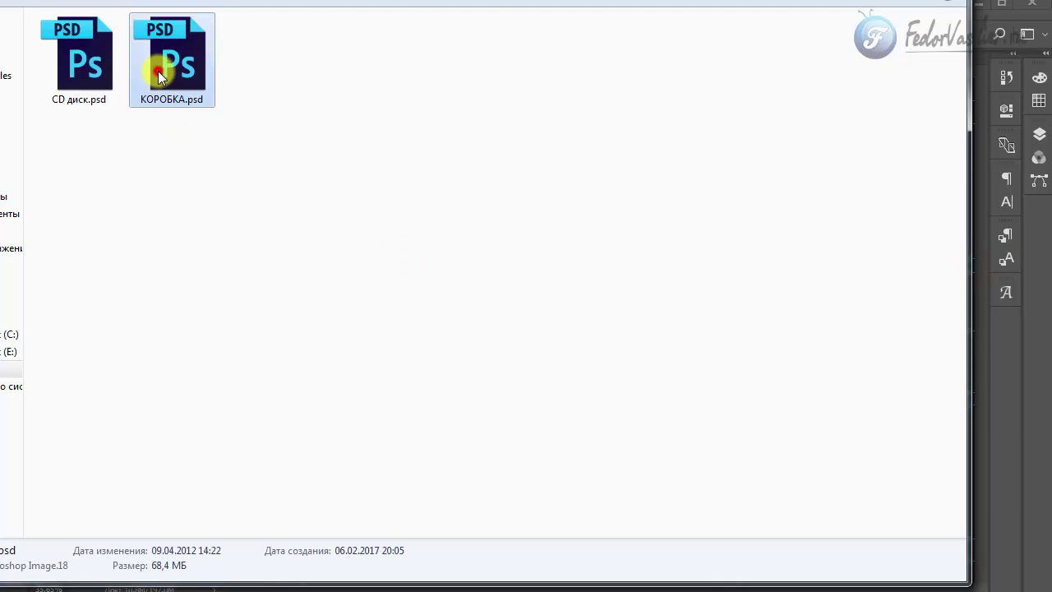
click(95, 71)
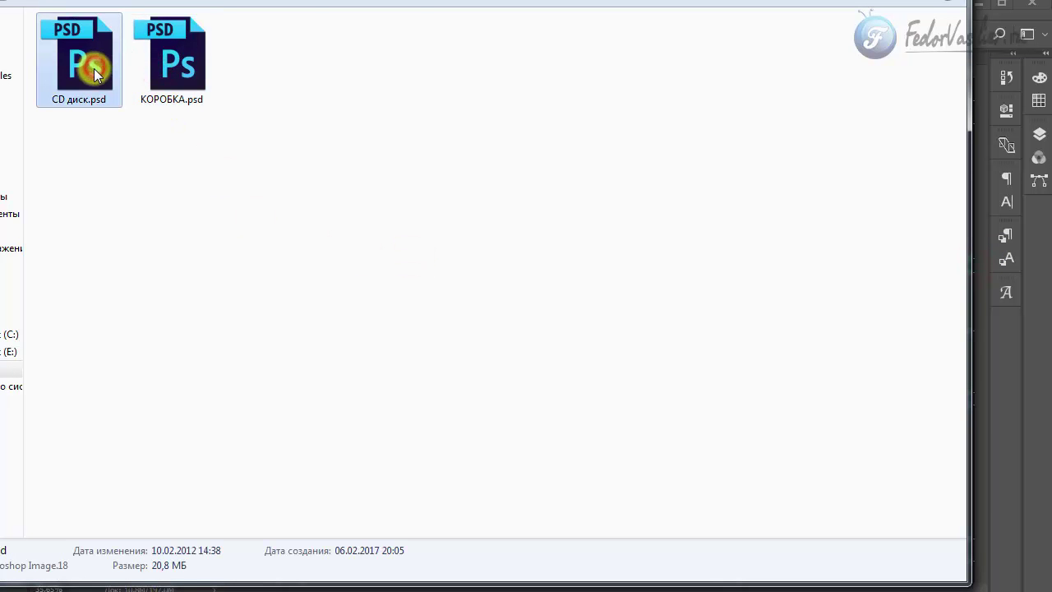
click(172, 84)
- Return to Photoshop, expand the collapsed layer controls and hide the Registration Marks group
click(1043, 65)
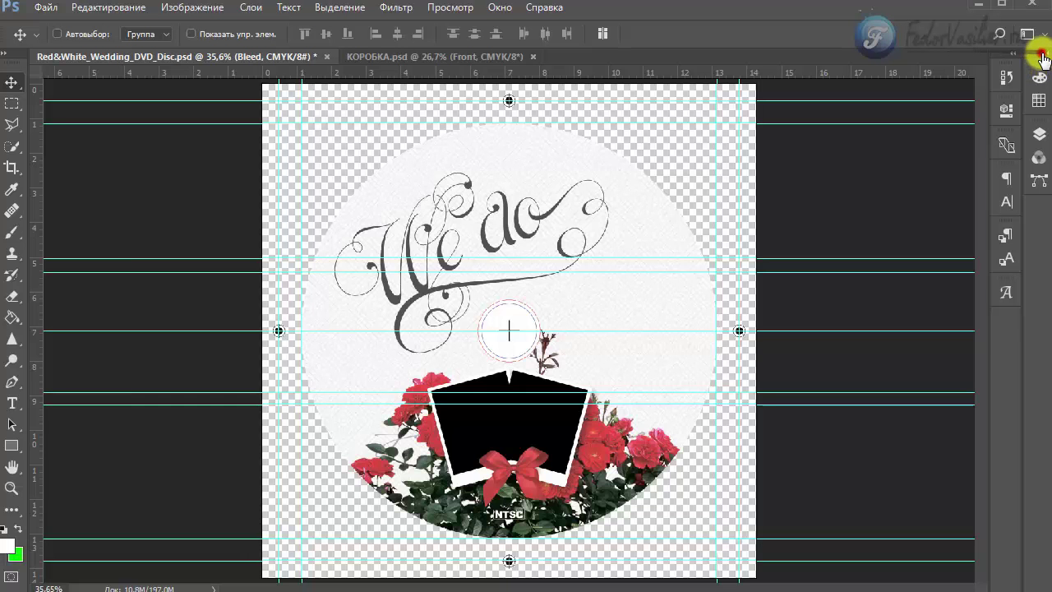
click(1042, 59)
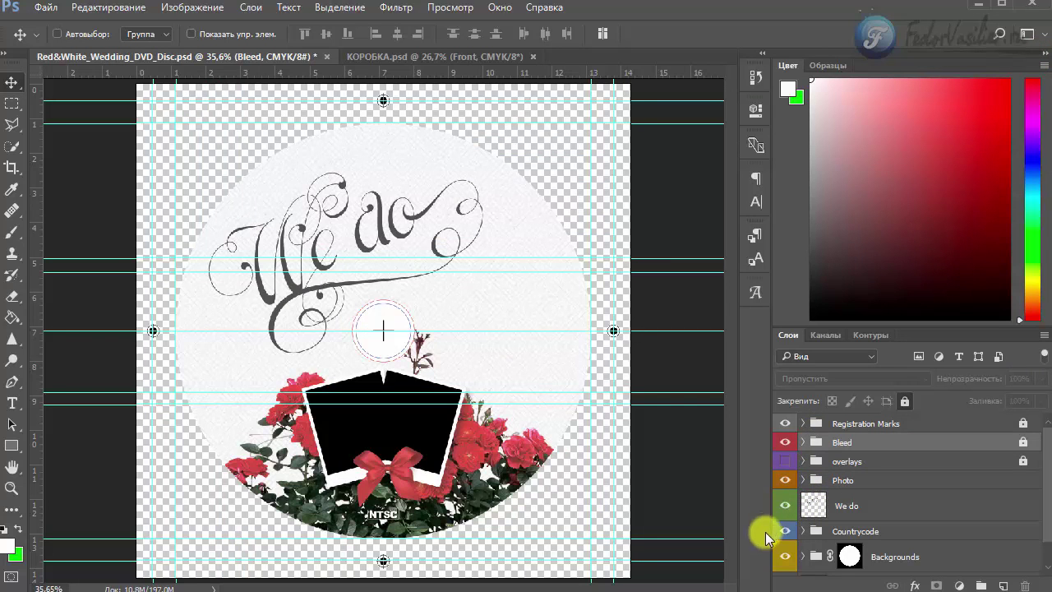
click(785, 423)
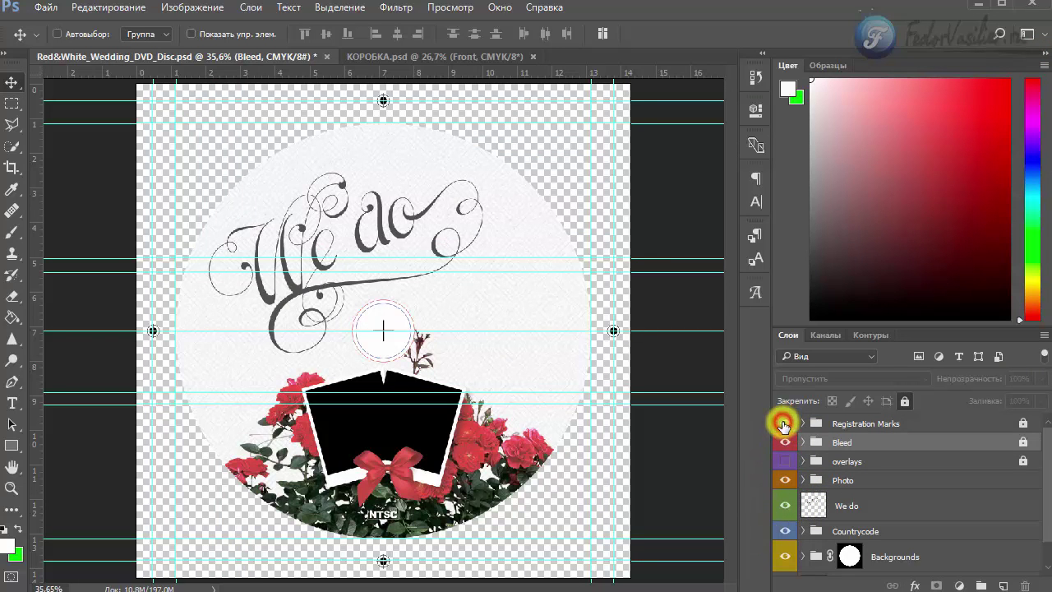
click(783, 423)
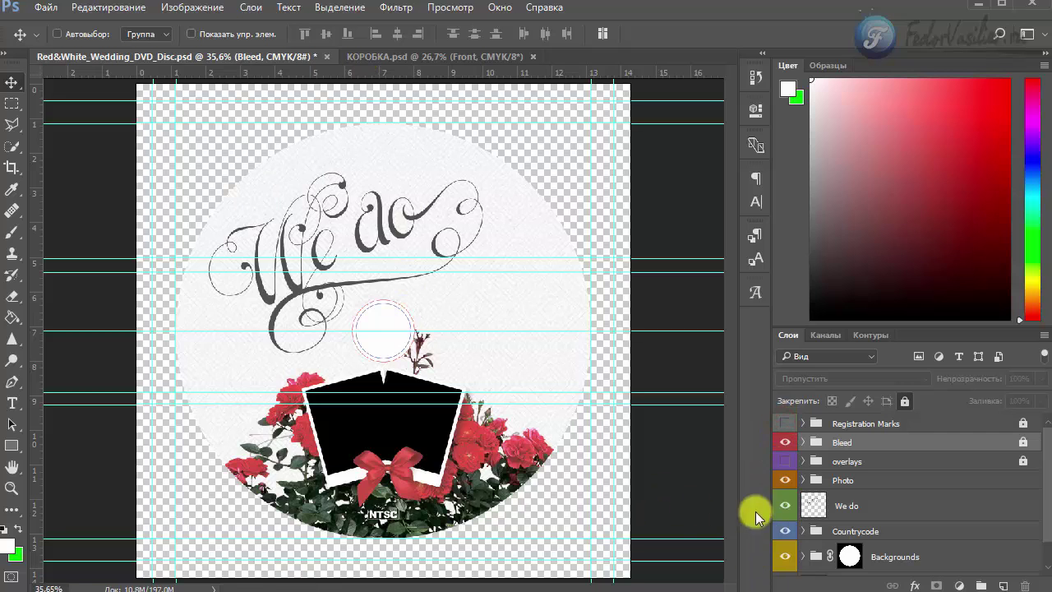
click(783, 423)
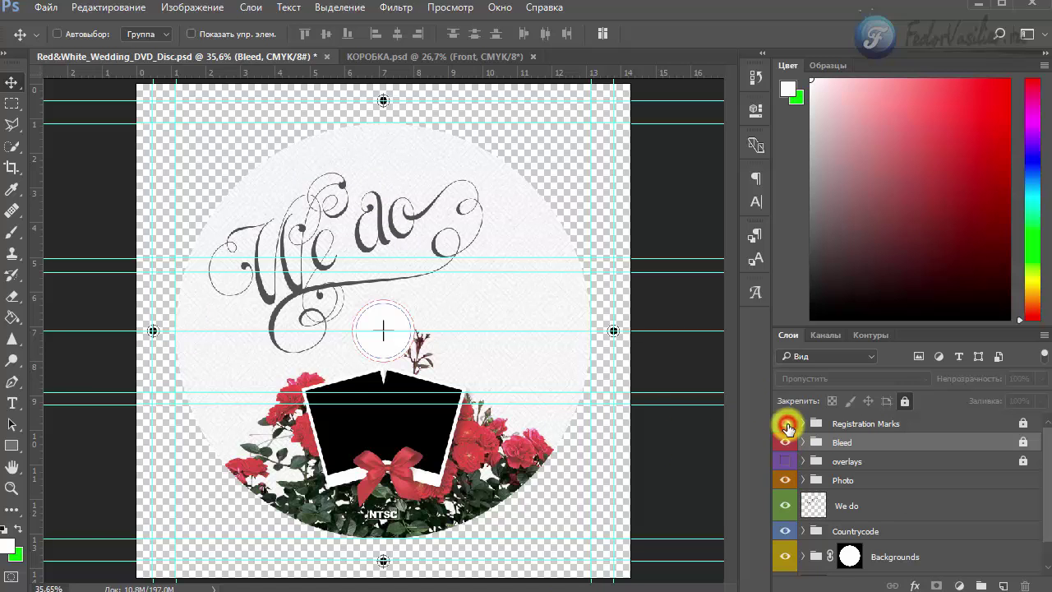
- Toggle the bottommost white layer on and off to compare the disc on white and transparent backgrounds
scroll(928, 540, down, 2)
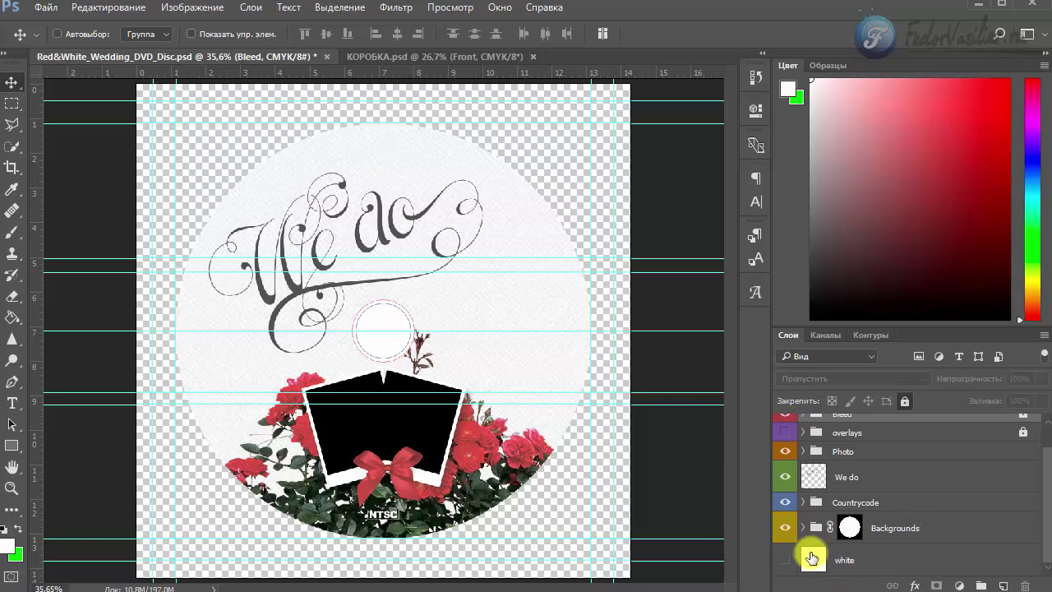
click(787, 562)
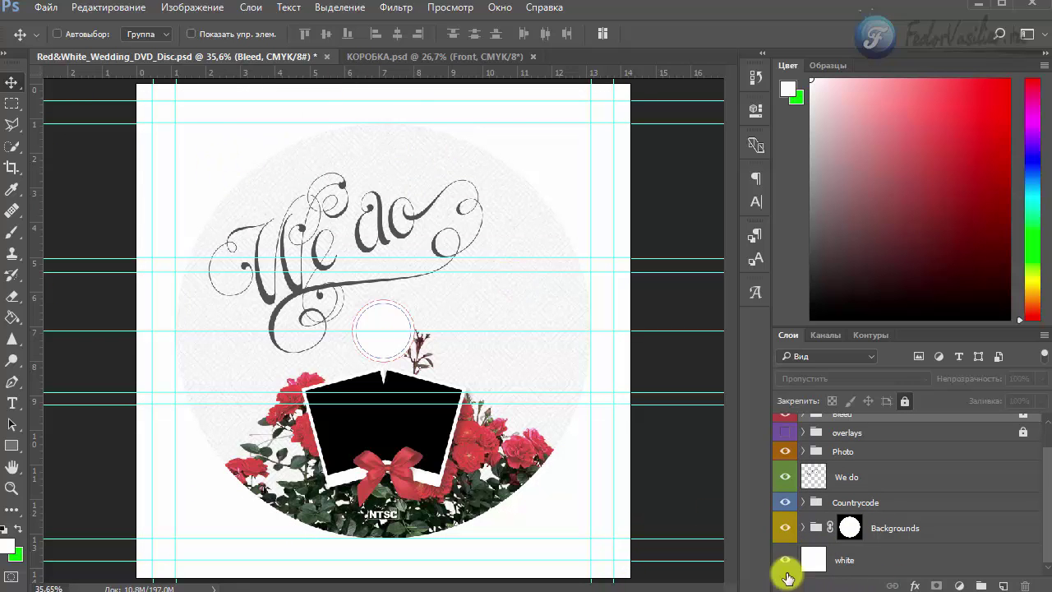
click(785, 561)
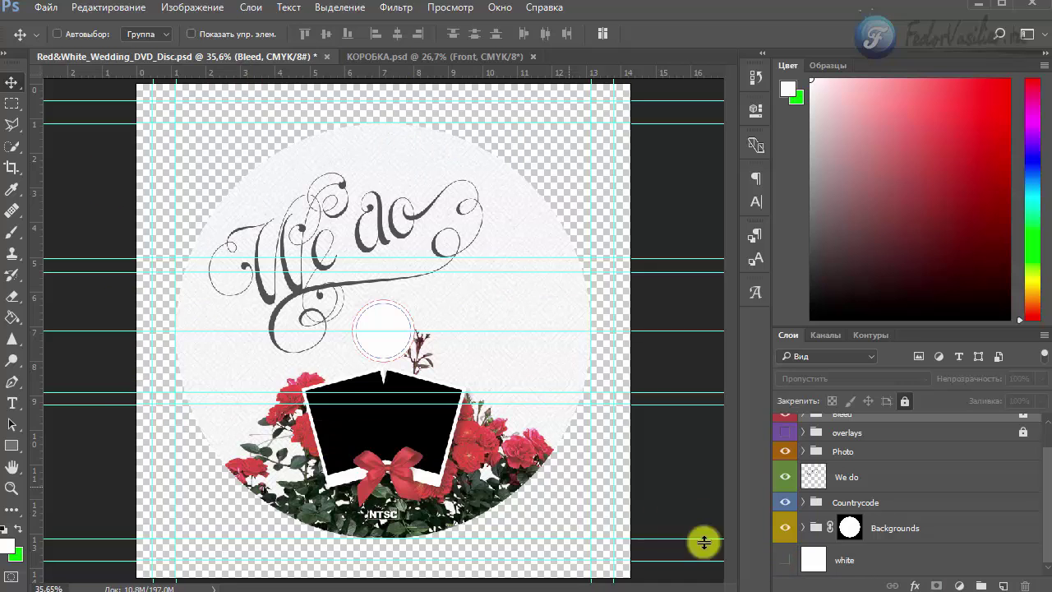
click(784, 561)
click(785, 562)
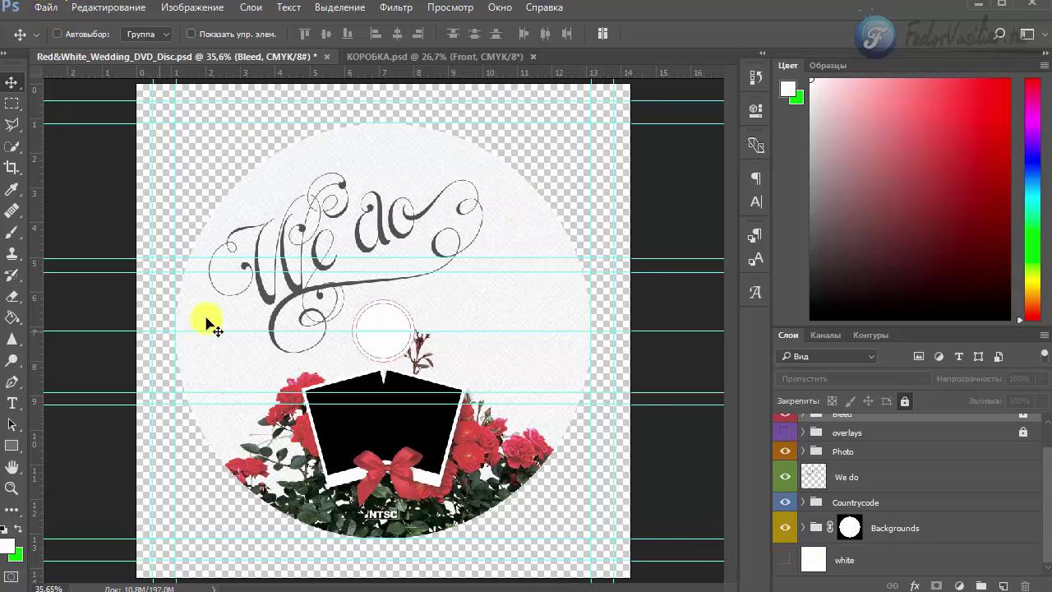
- Try the legacy Save for Web export with the PNG-24 format, then cancel it
click(47, 10)
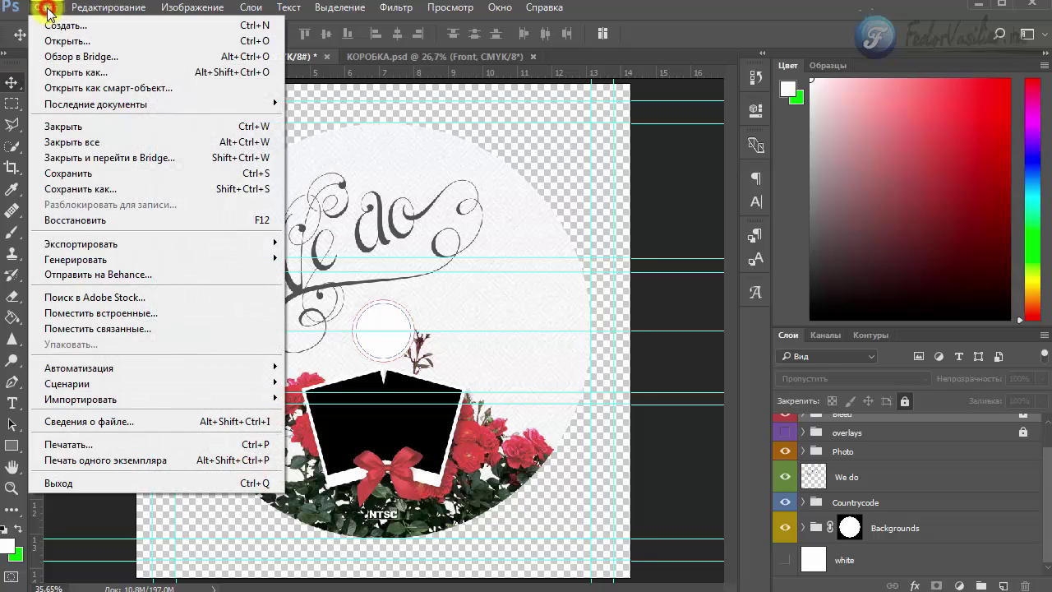
mouse_move(62, 244)
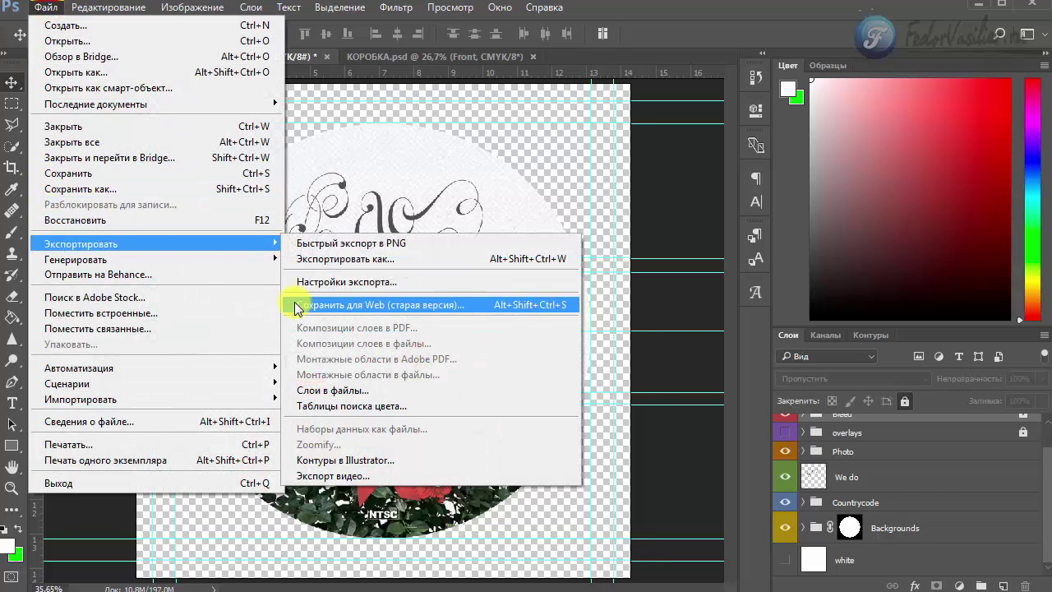
click(296, 300)
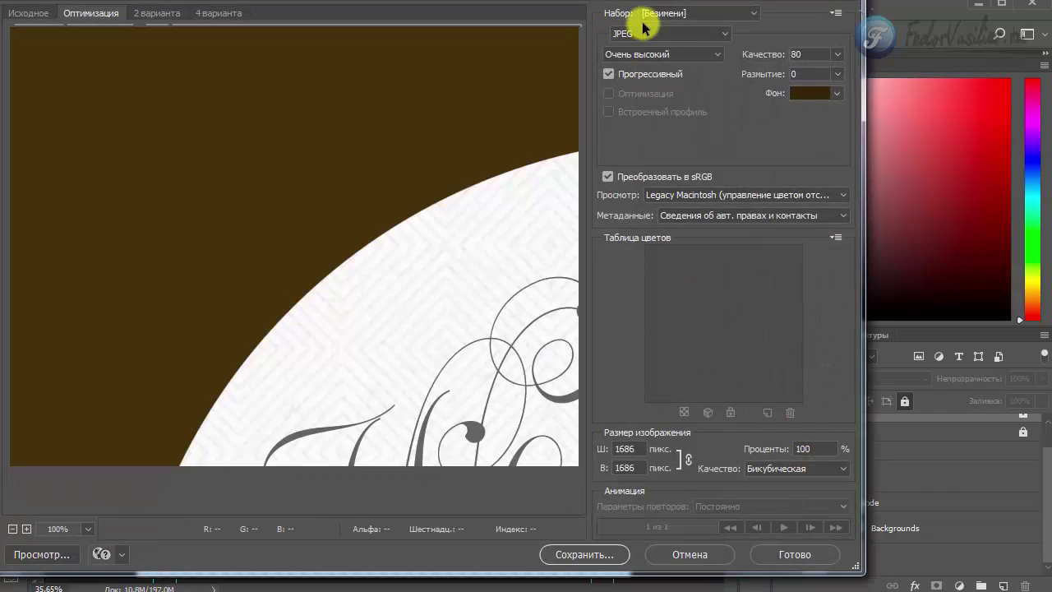
click(645, 29)
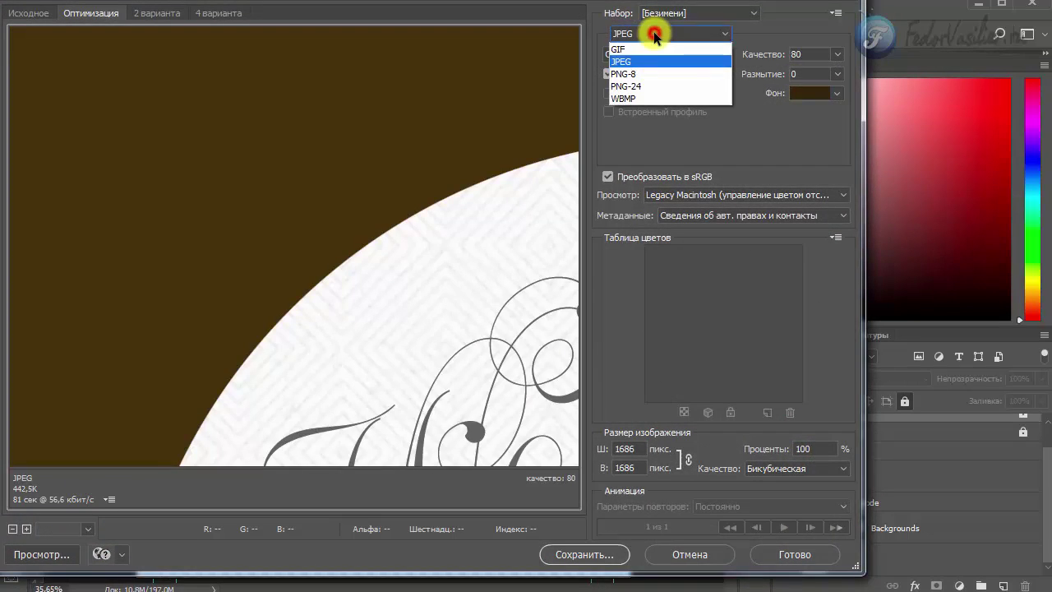
click(646, 86)
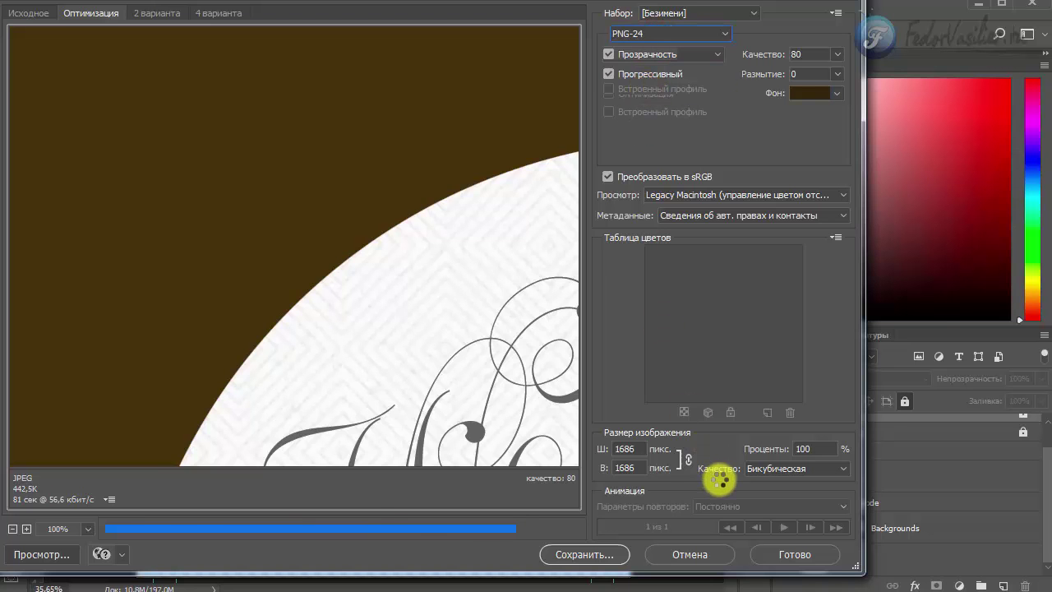
key(Escape)
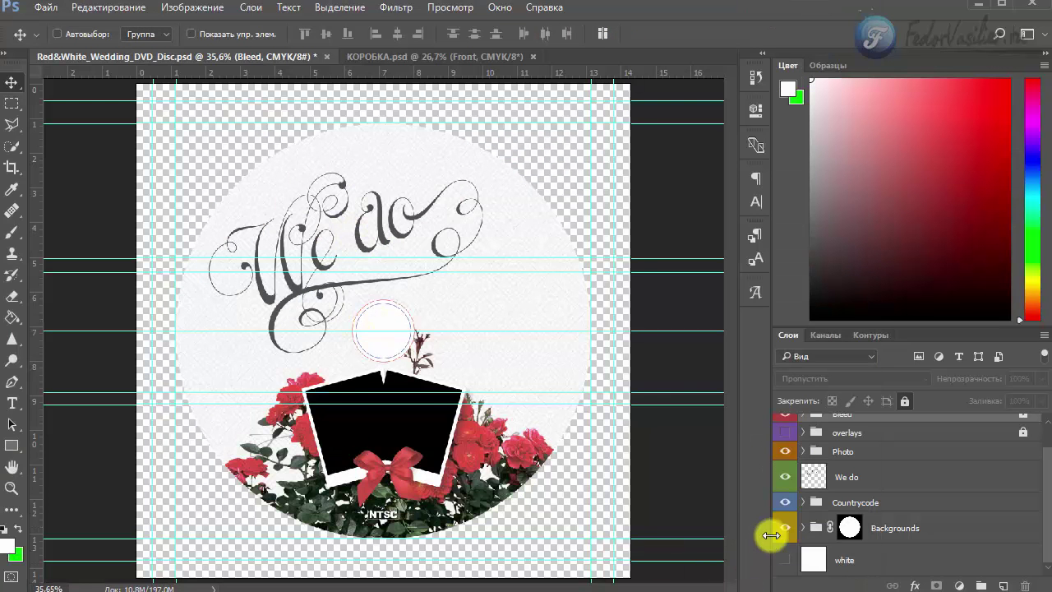
- Select the Backgrounds group and toggle its visibility off and on to check what it contains
click(900, 529)
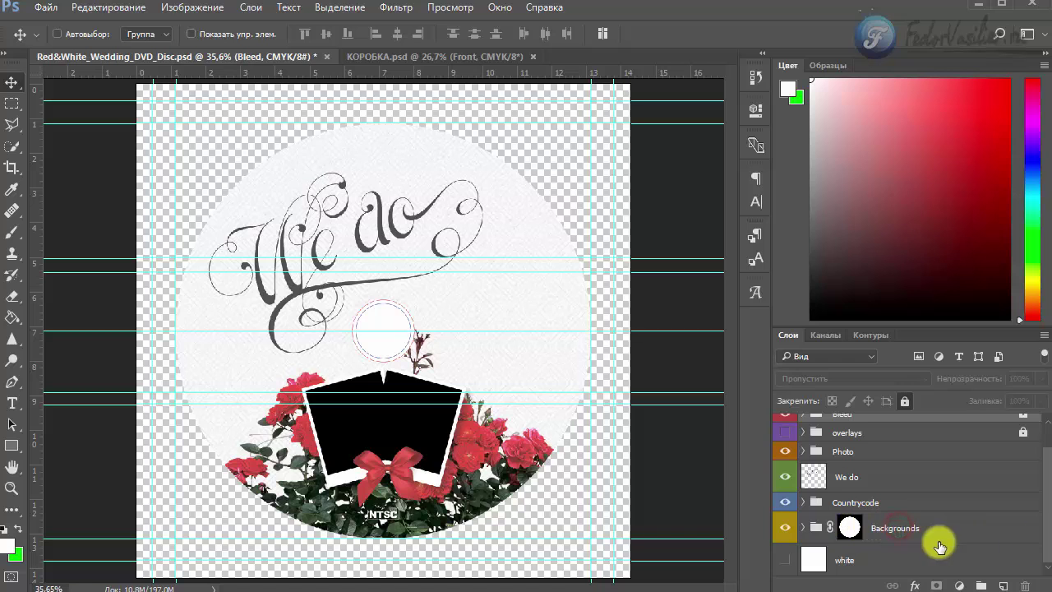
click(937, 538)
click(785, 527)
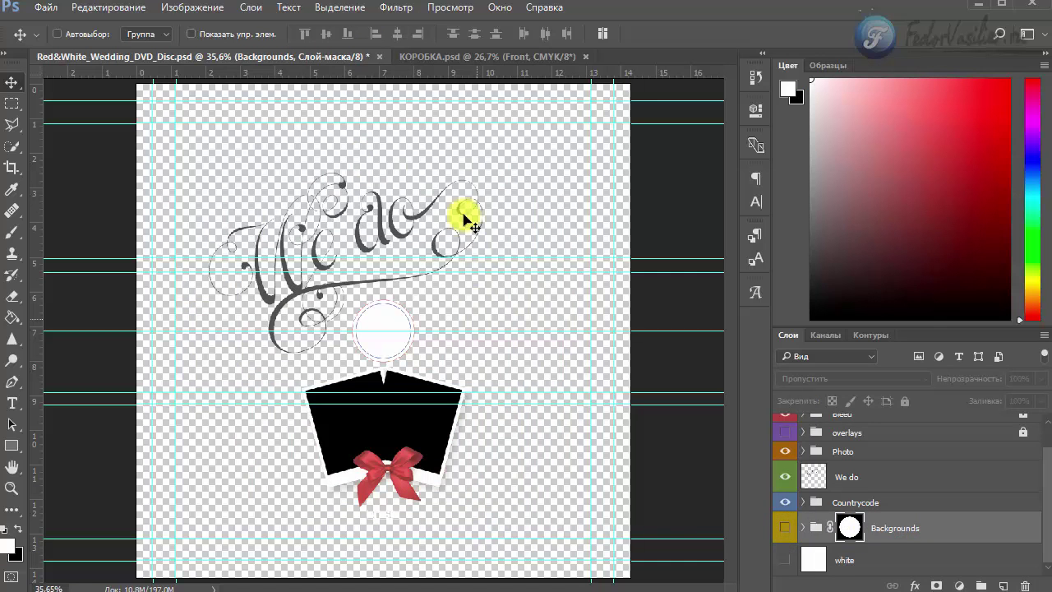
click(785, 527)
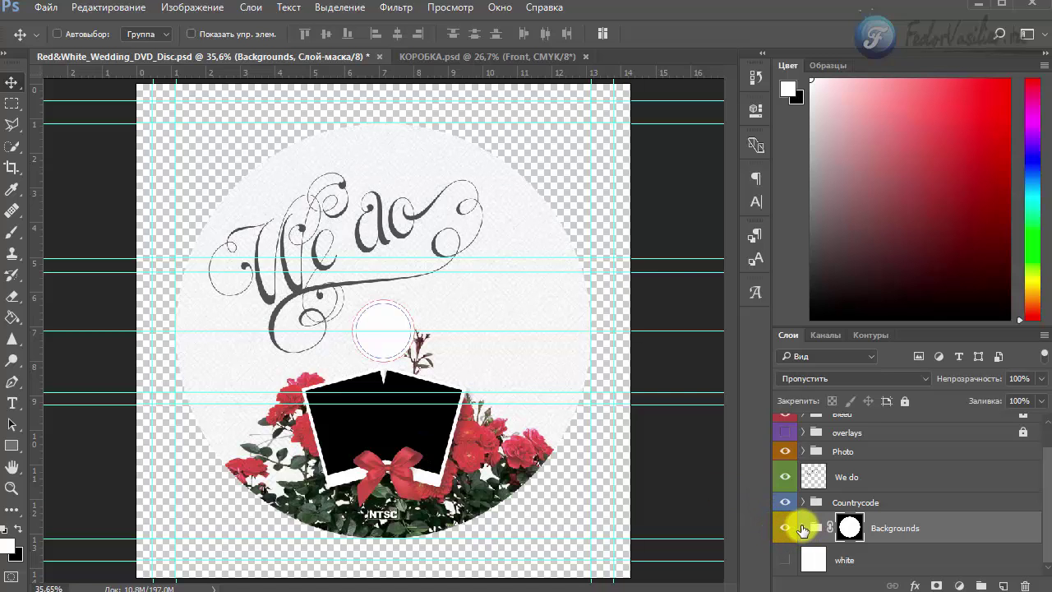
- Expand the Backgrounds group and toggle the visibility of its White layer to check its effect
click(804, 527)
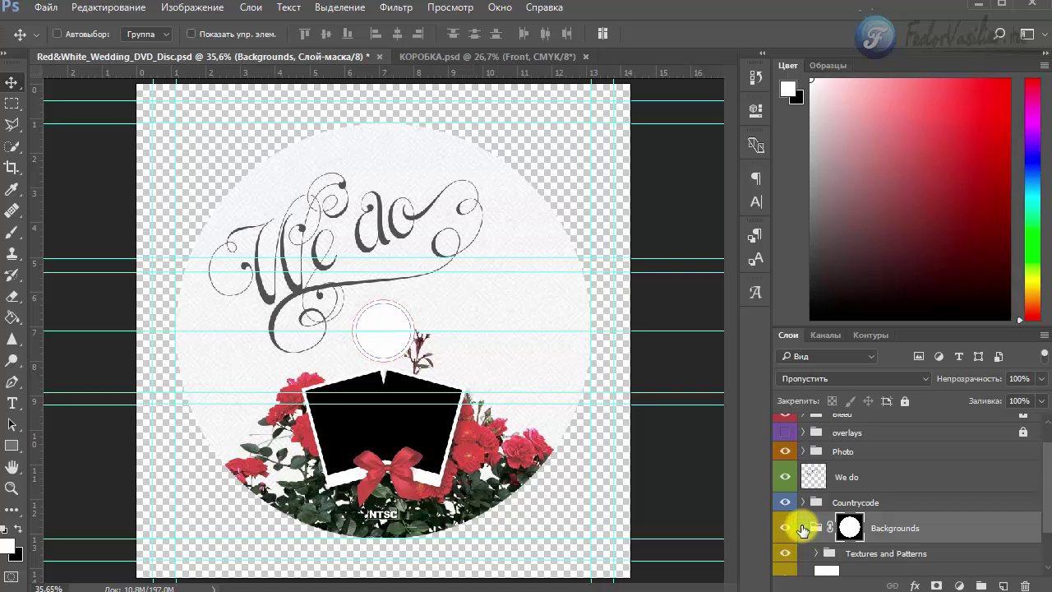
scroll(803, 530, down, 3)
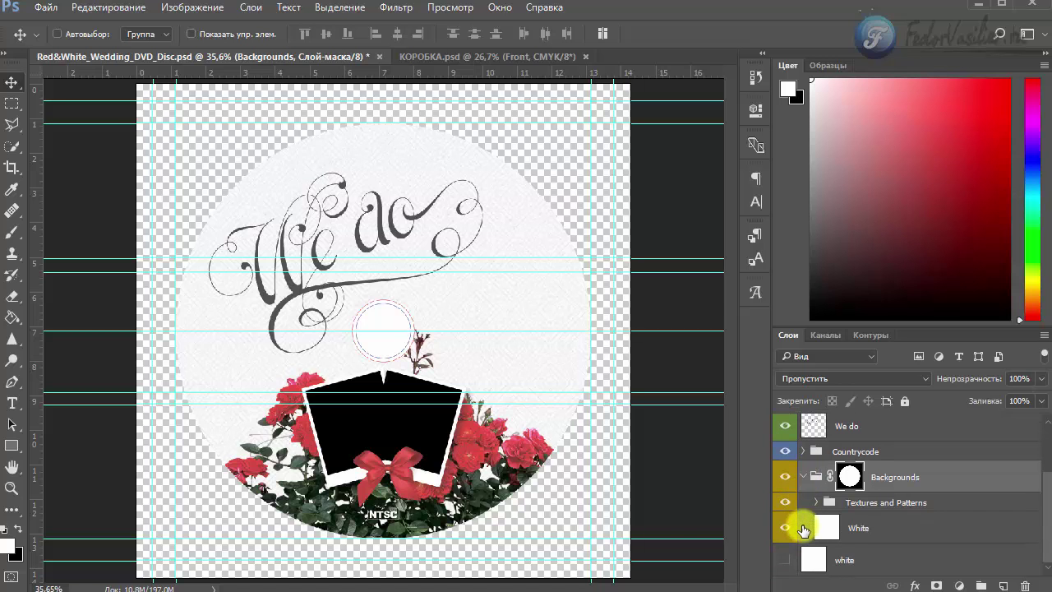
click(787, 528)
click(787, 528)
click(791, 528)
click(787, 527)
- Try a bright green Color Overlay (a2ff00) on the White layer inside the Backgrounds group, then cancel the layer style
click(822, 528)
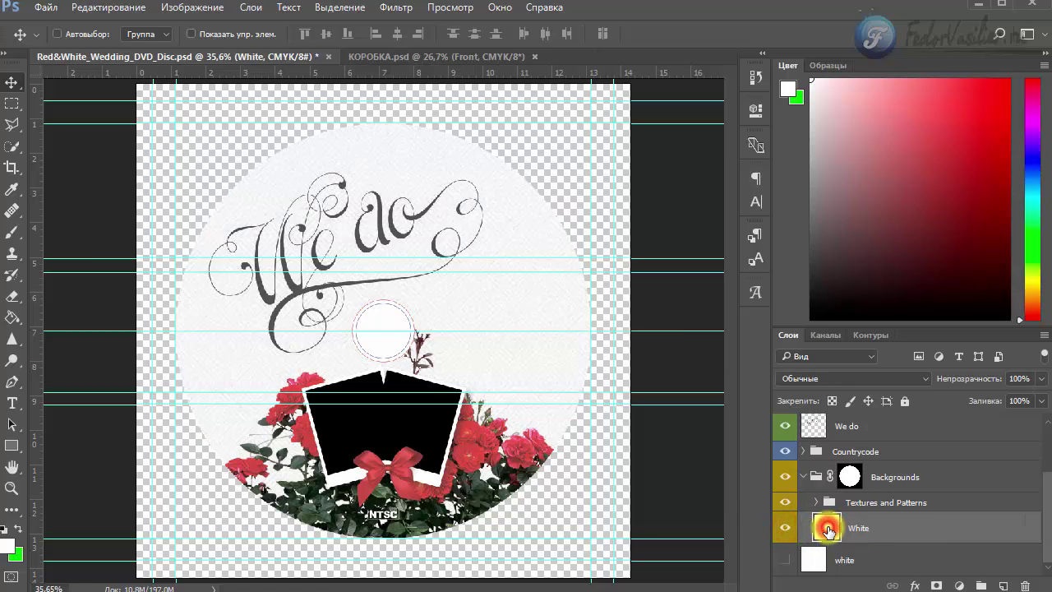
double_click(828, 530)
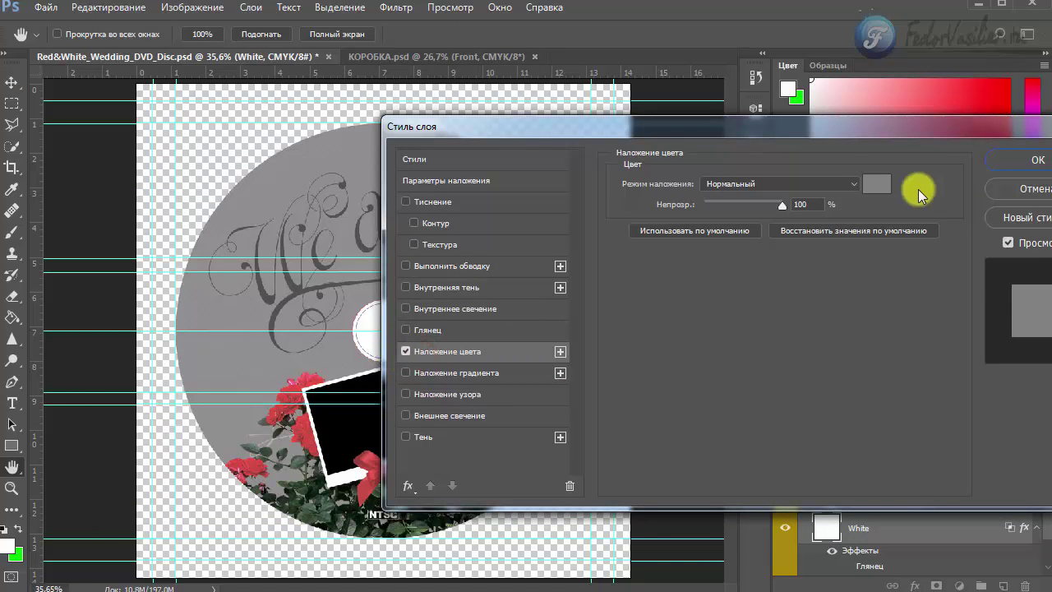
click(875, 184)
drag(587, 253, 623, 187)
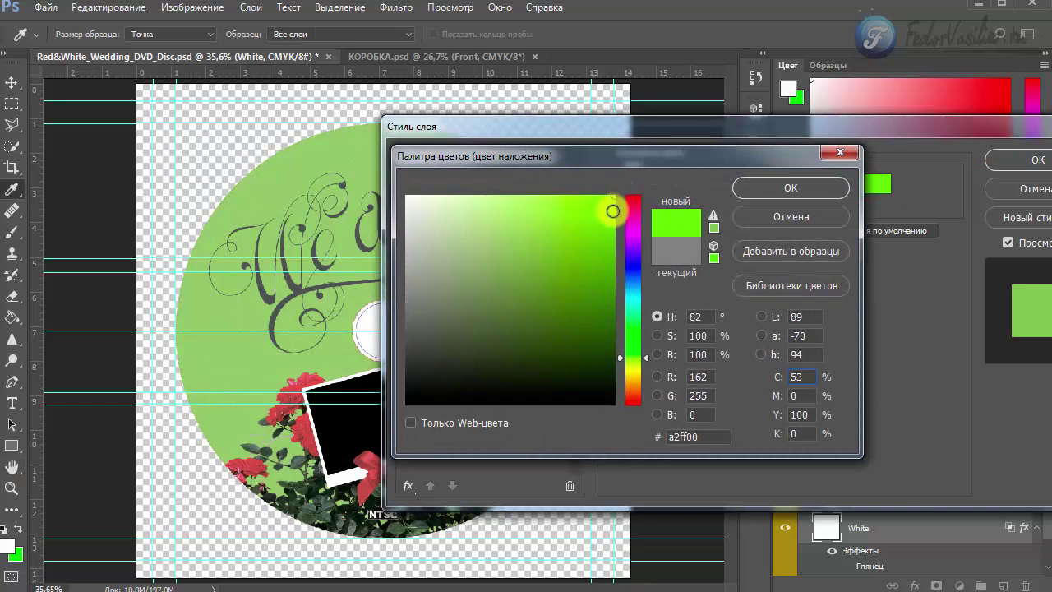
click(742, 188)
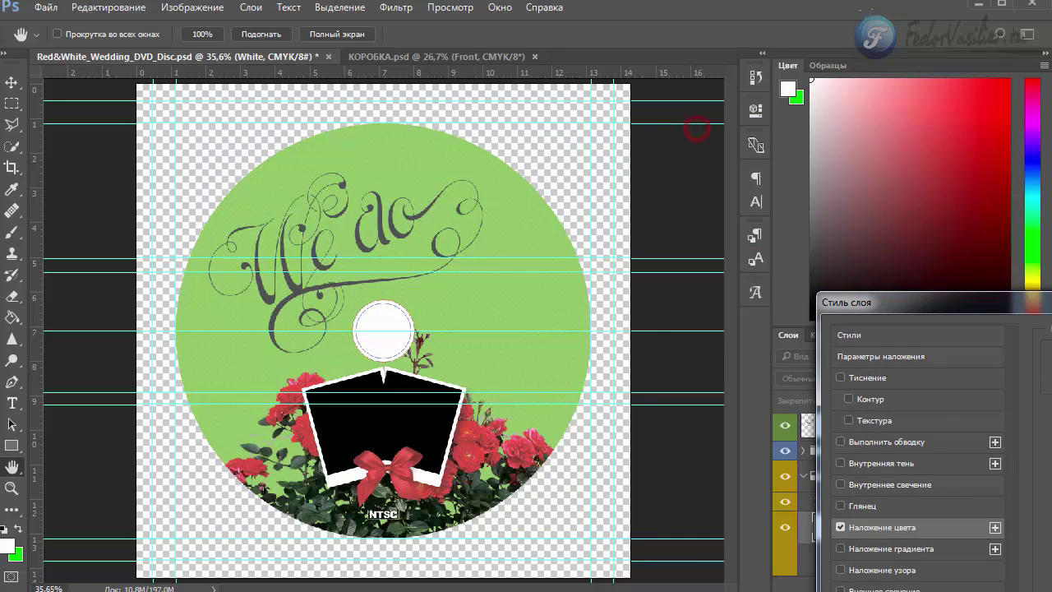
drag(1034, 302, 564, 125)
click(839, 172)
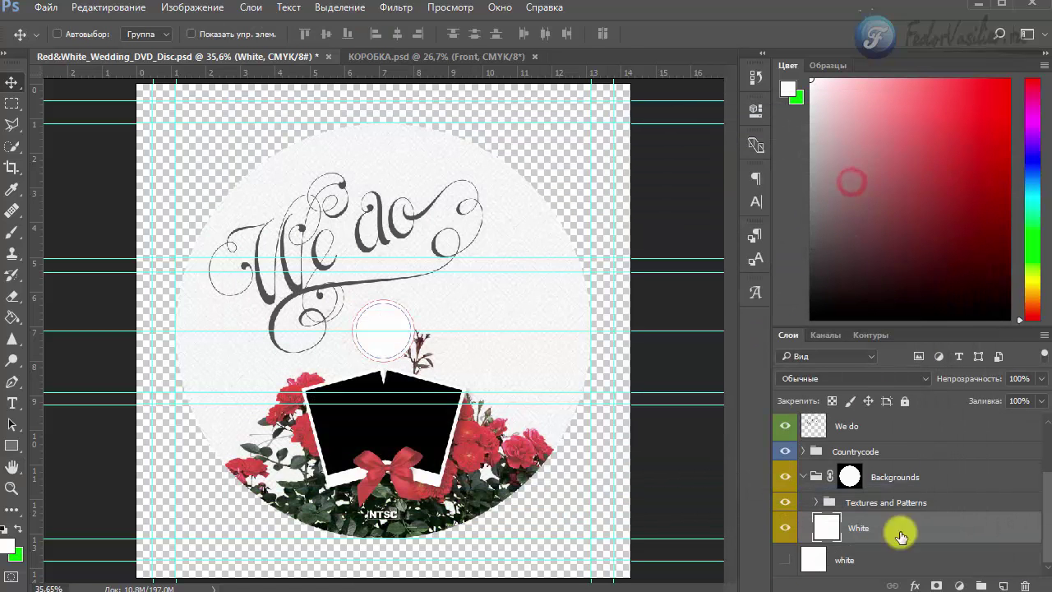
- Toggle the Textures and Patterns group off and on to check its effect, and expand it to inspect its layers
click(822, 475)
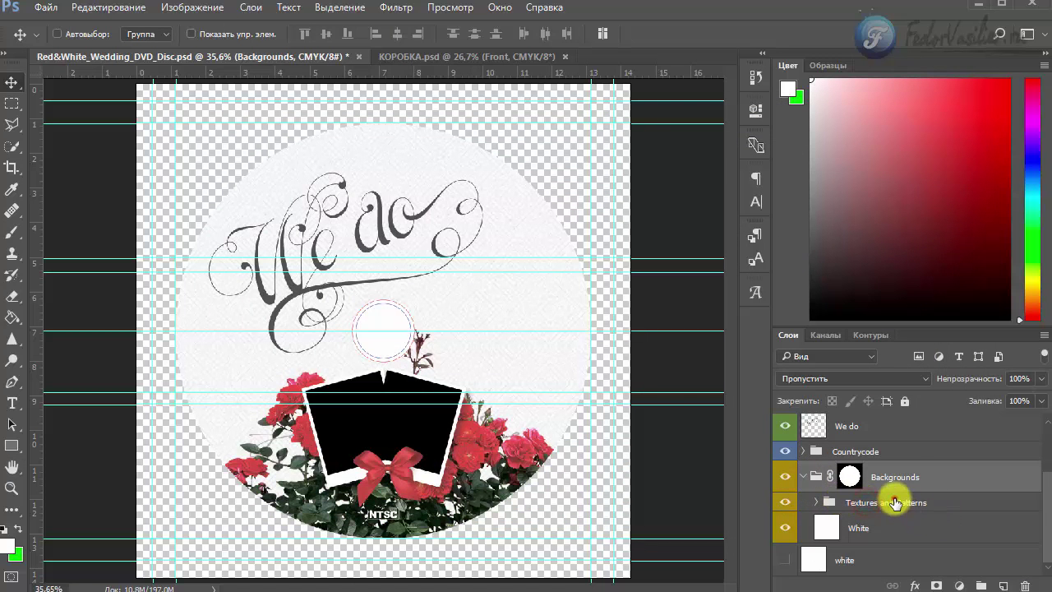
click(895, 503)
click(786, 503)
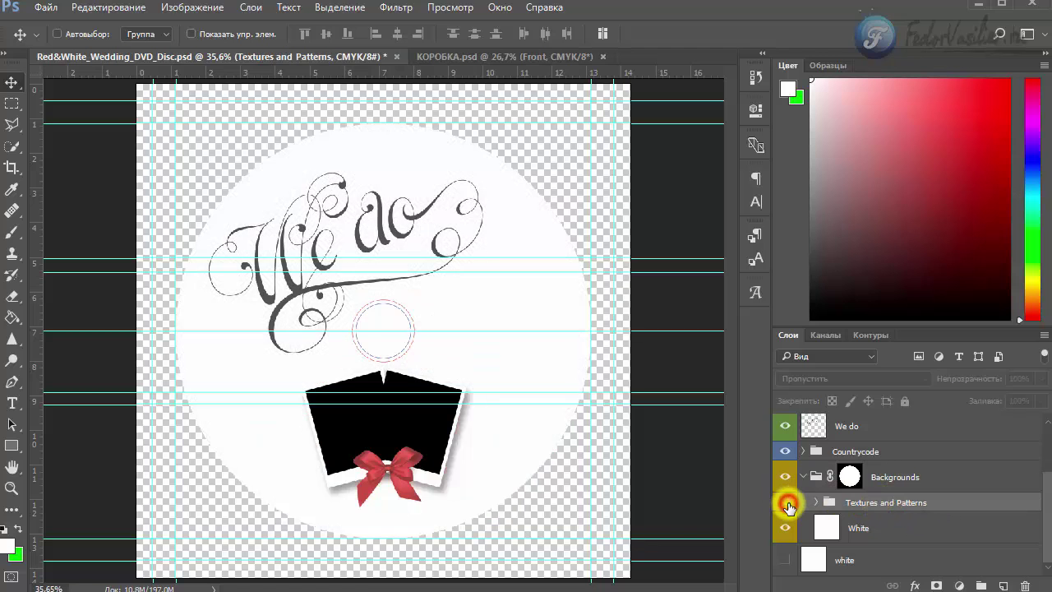
click(787, 503)
click(816, 502)
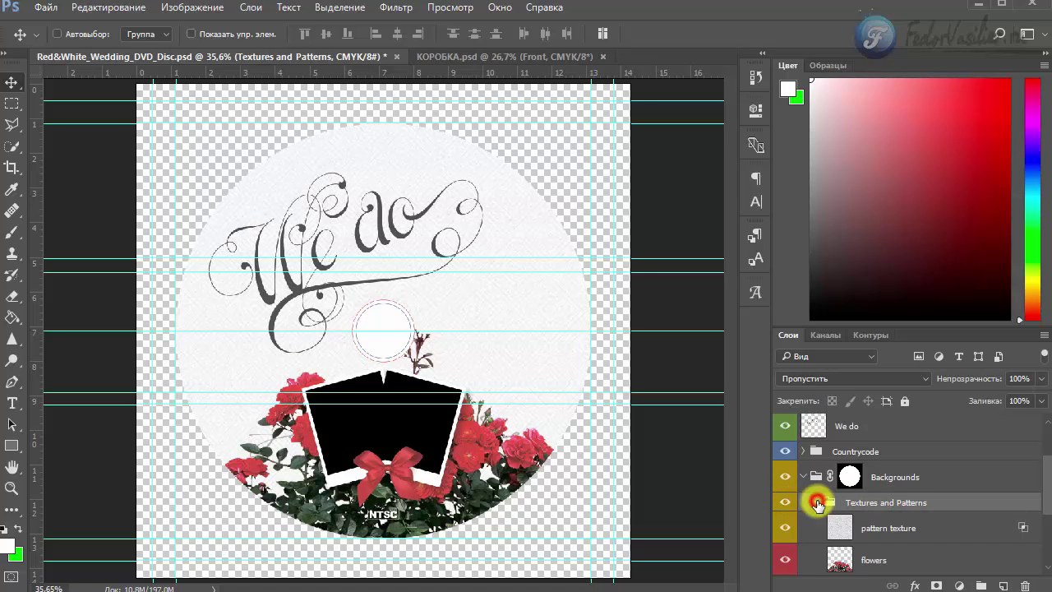
- Toggle the pattern texture and pattern layers in the Textures and Patterns group to check their effect
scroll(892, 418, down, 2)
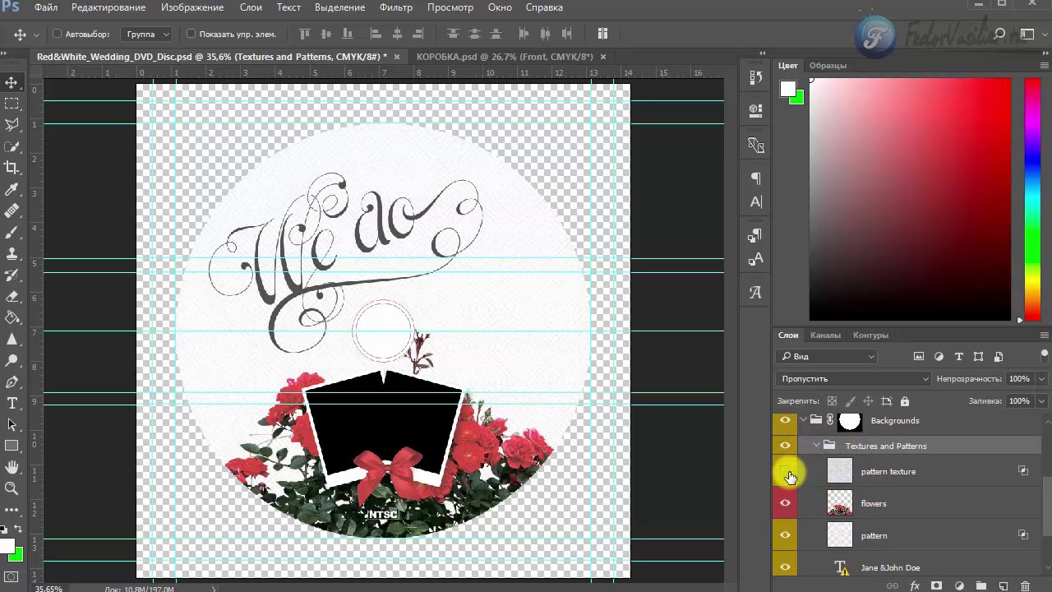
click(783, 535)
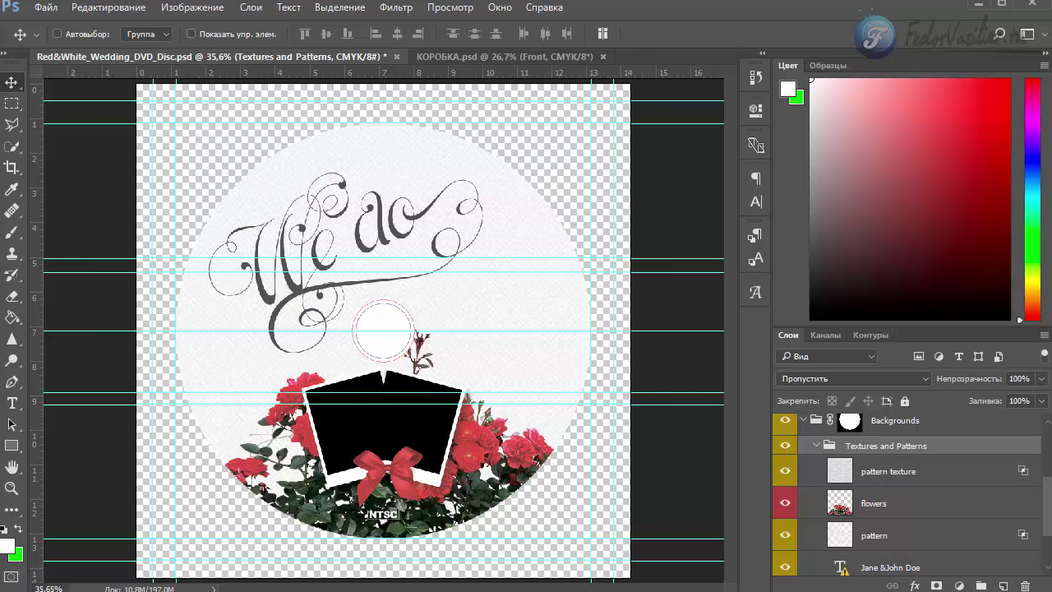
- Place the zebra-print image фон on the disc and stretch it vertically to 26.30% height so it covers the whole circle
drag(384, 212, 384, 213)
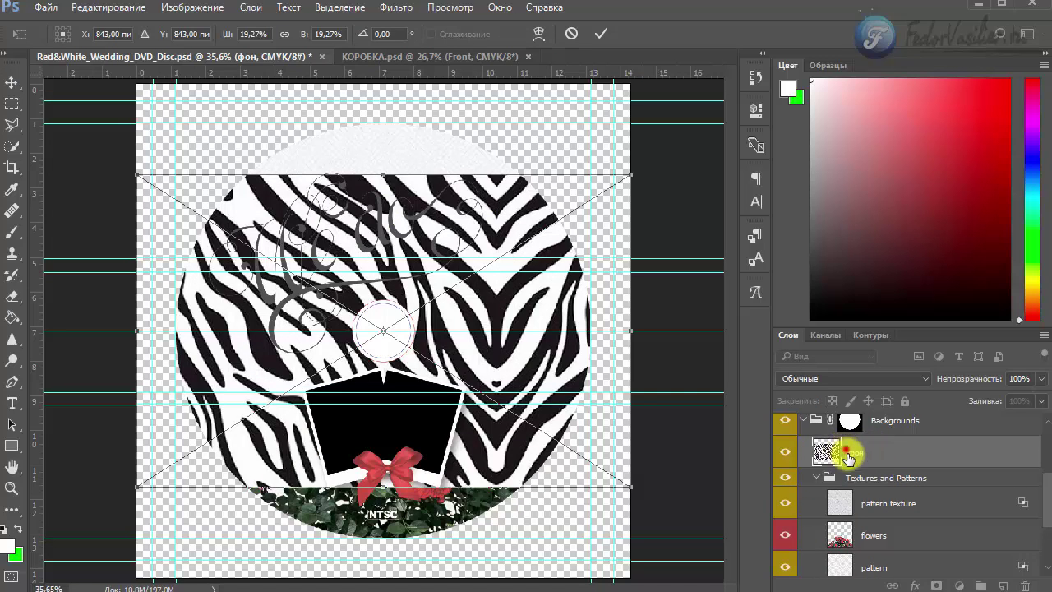
click(847, 452)
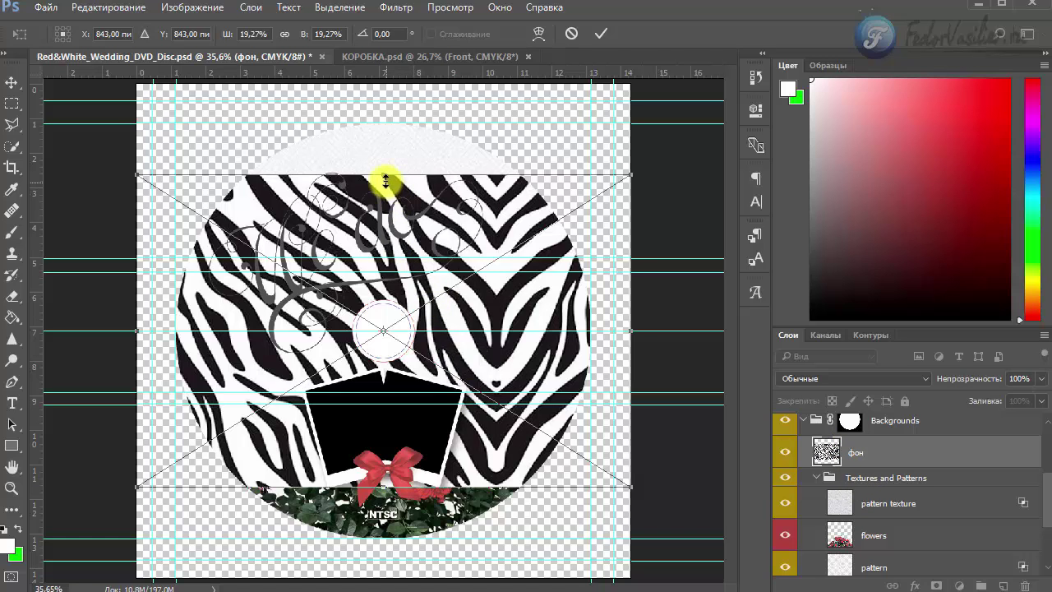
drag(385, 176, 386, 125)
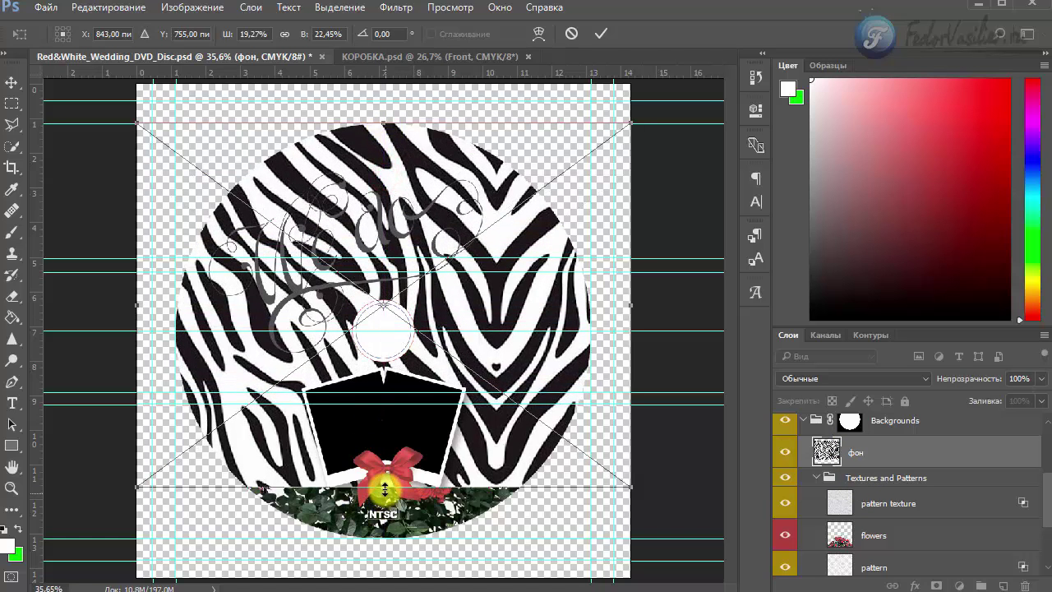
drag(385, 490, 390, 552)
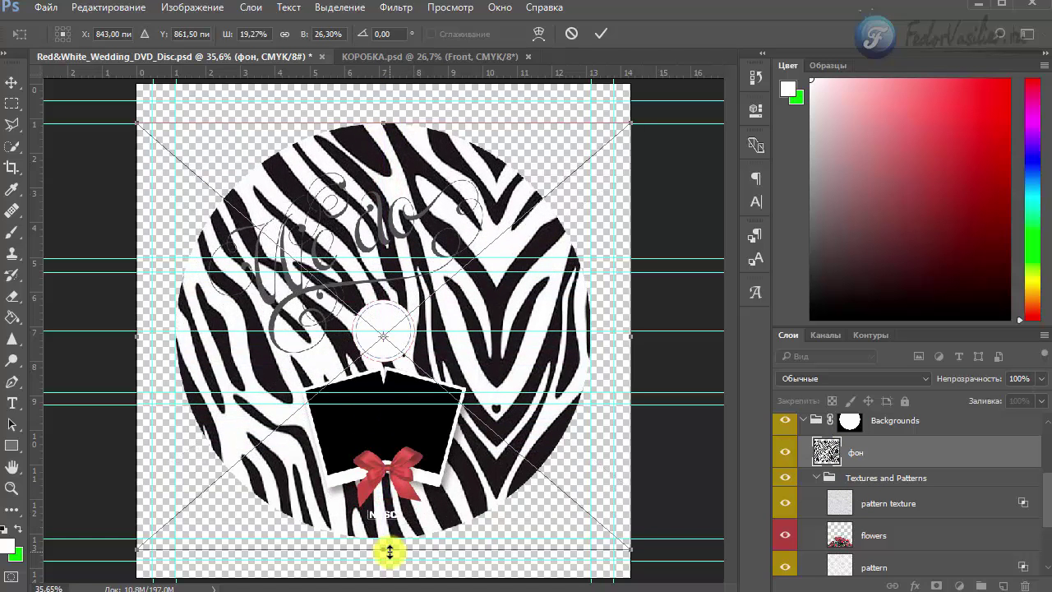
key(Return)
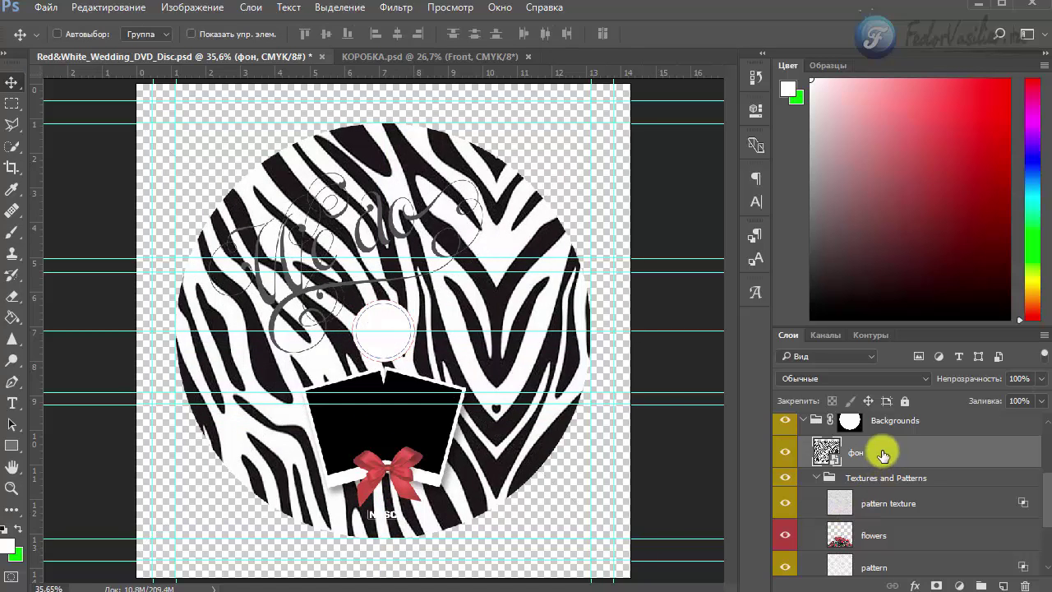
- Move the фон layer into the Textures and Patterns group, directly below flowers, and hide the pattern texture layer
drag(882, 450, 887, 494)
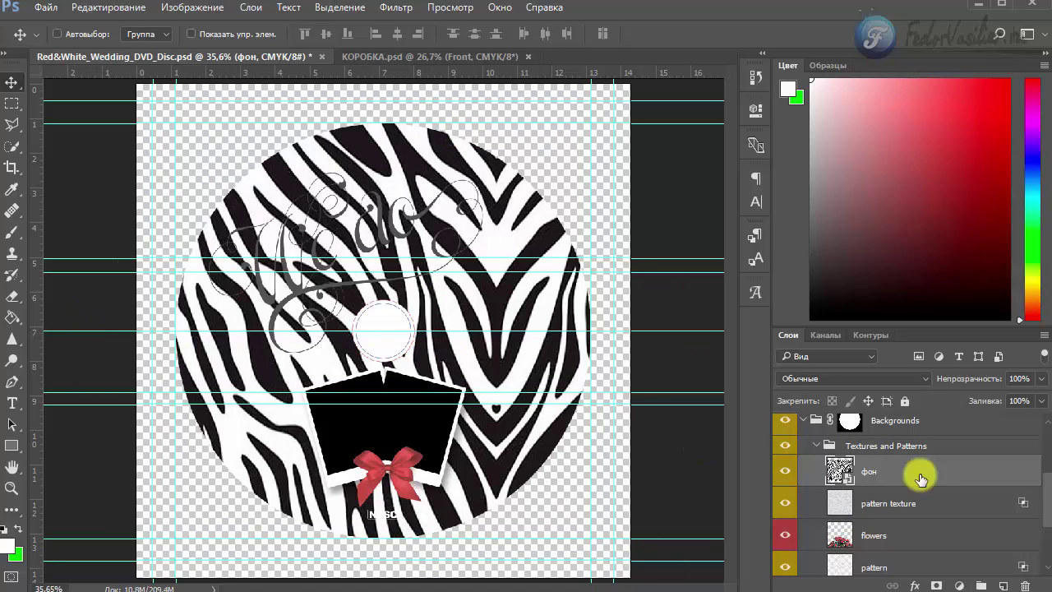
click(787, 503)
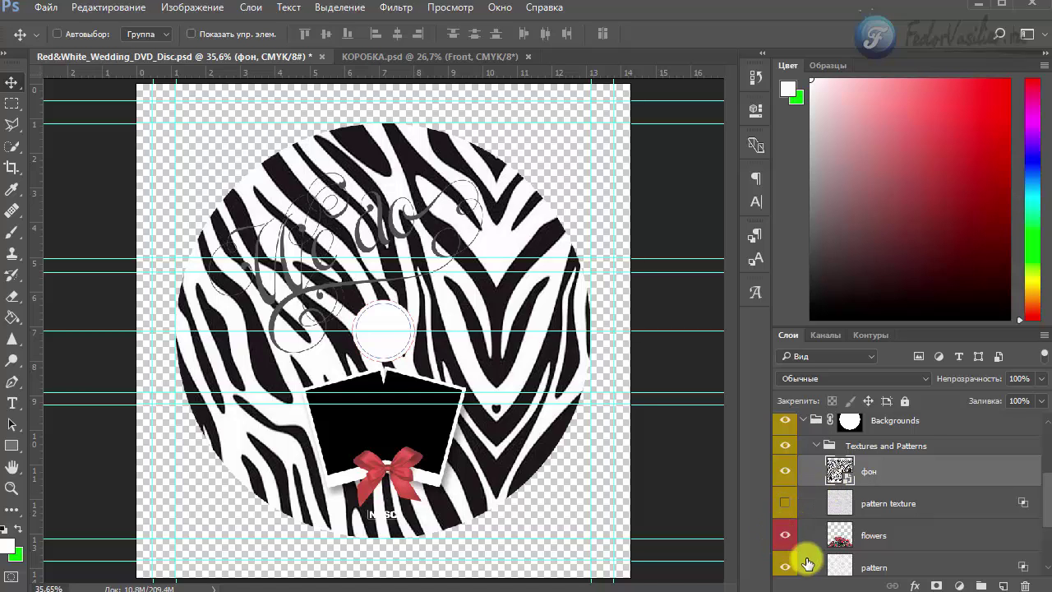
scroll(840, 511, down, 1)
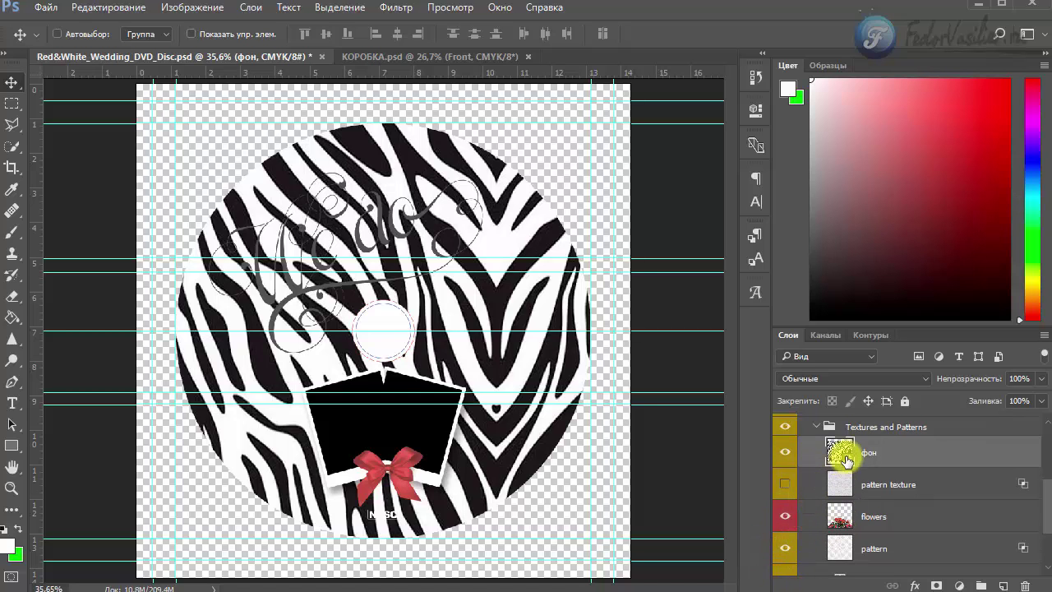
drag(873, 450, 888, 534)
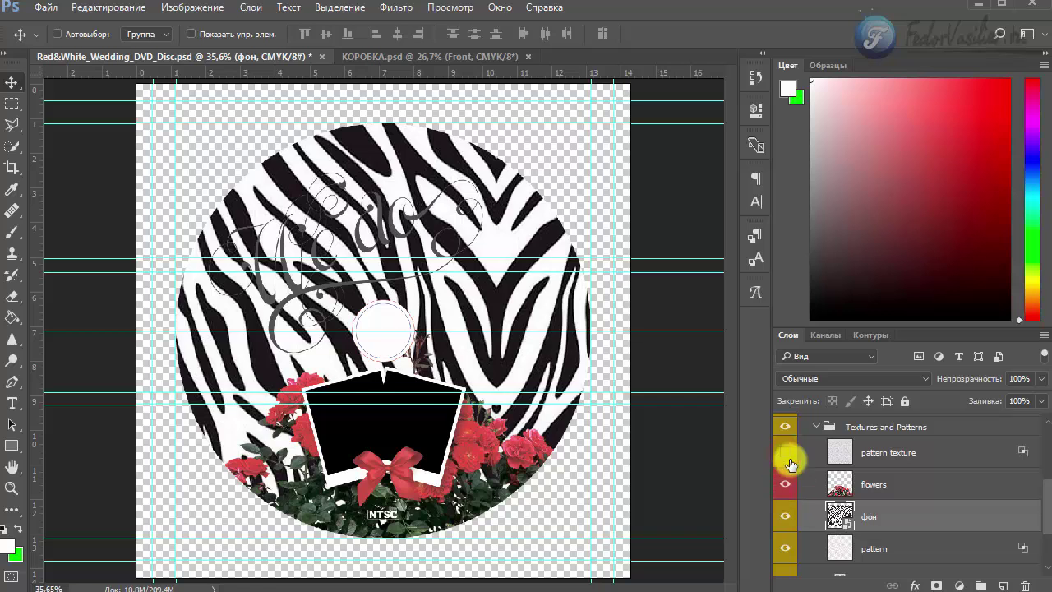
- Toggle the flowers layer repeatedly to compare it against the zebra background, leaving both flowers and pattern texture hidden
click(787, 456)
click(782, 487)
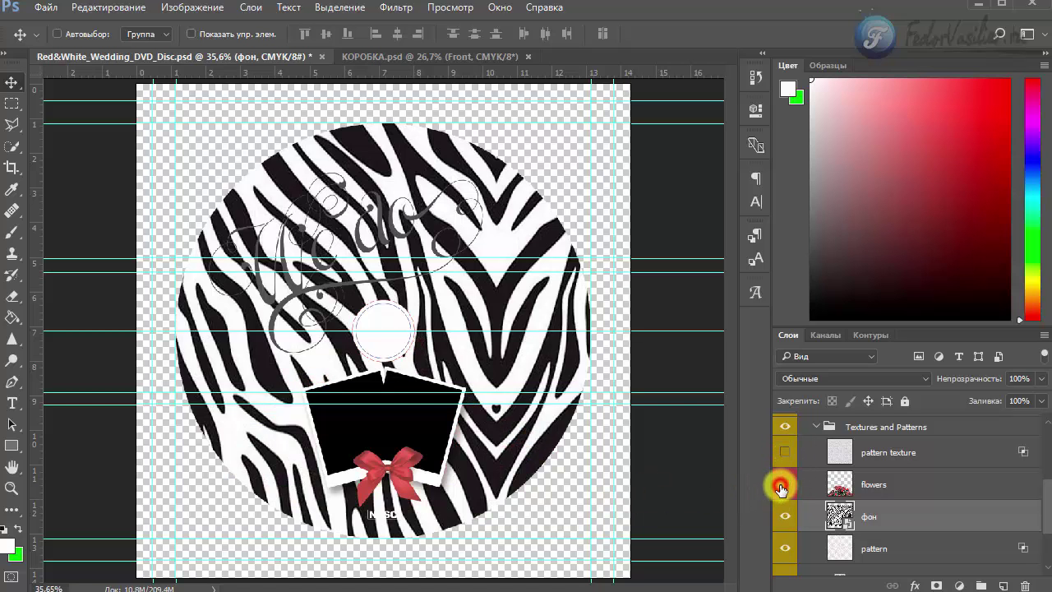
click(782, 486)
click(782, 487)
click(782, 486)
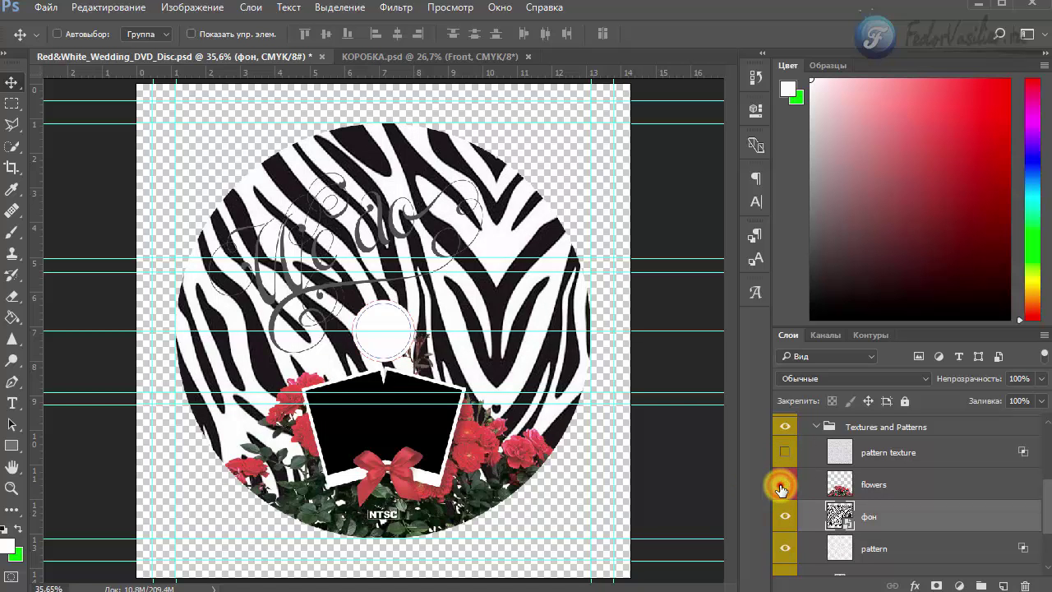
click(781, 487)
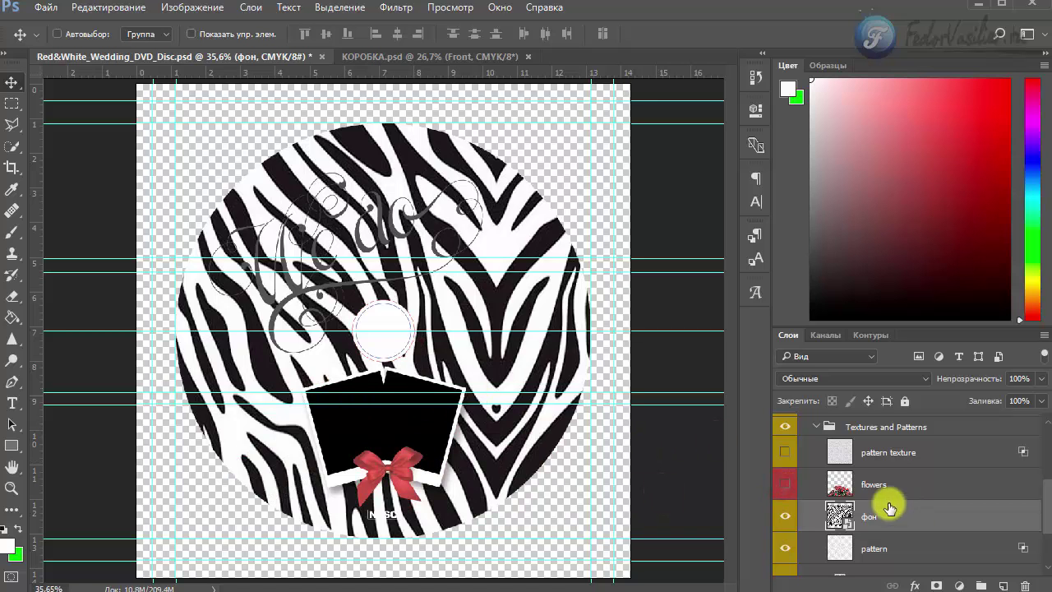
- Hide the фон, pattern and couple's names text layers so only the White layer shows in the disc background
click(787, 516)
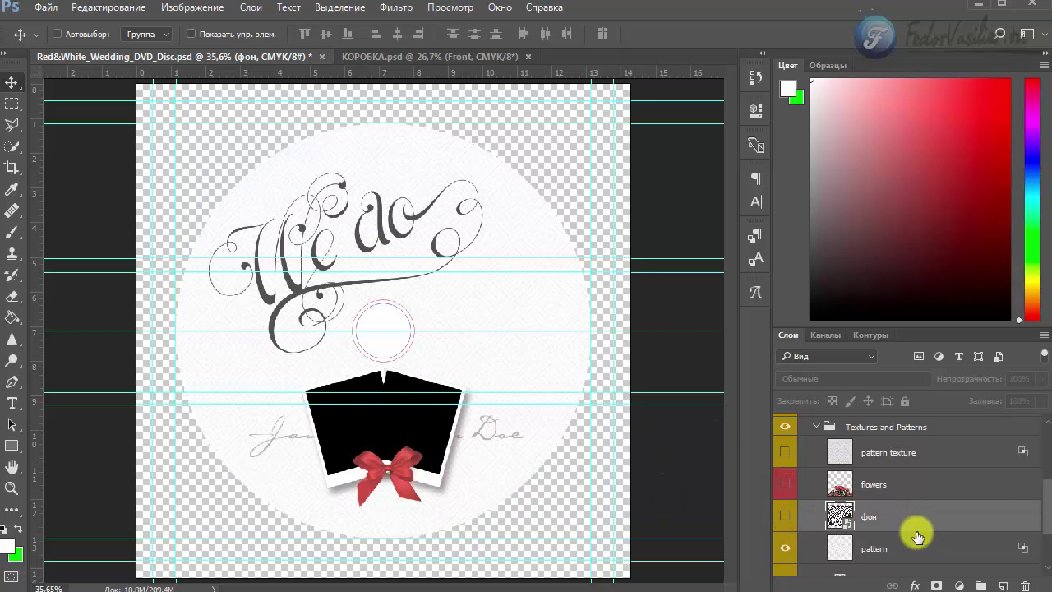
scroll(917, 530, down, 3)
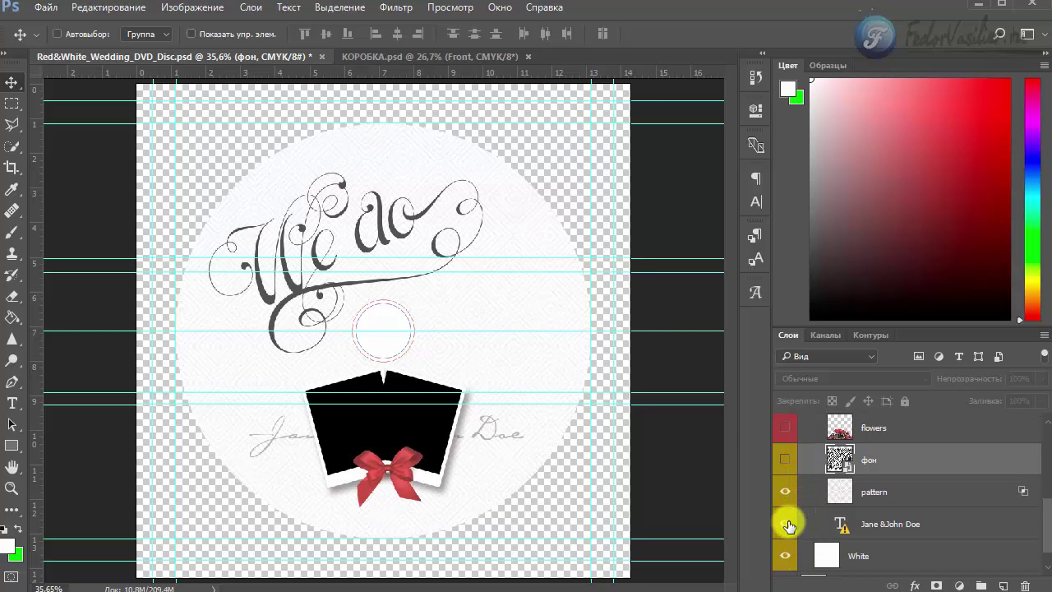
click(787, 523)
click(785, 493)
scroll(802, 522, down, 1)
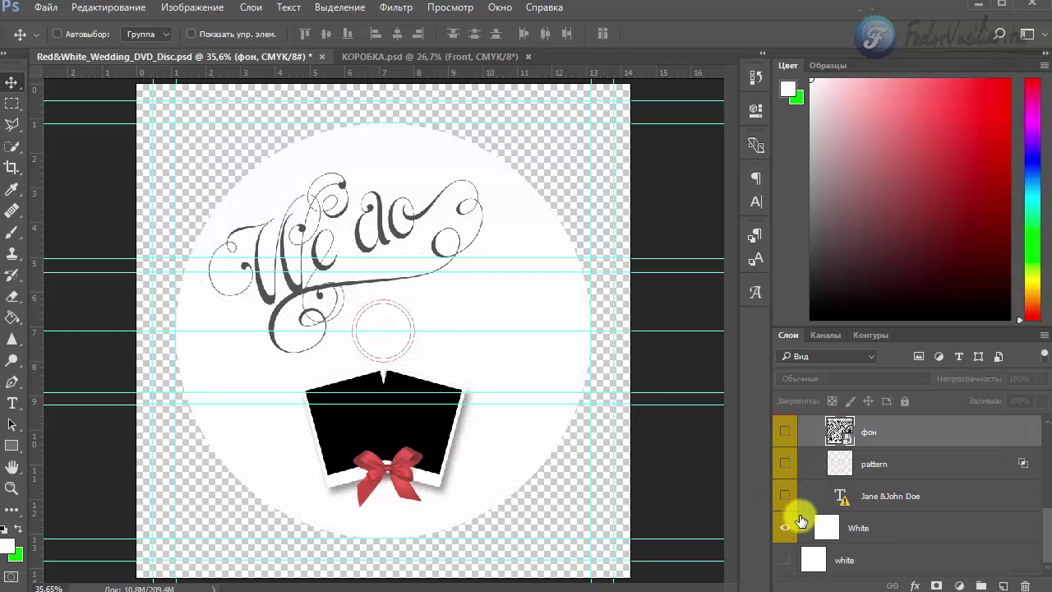
- Hide the Countrycode group and the We do lettering layer, and toggle the Photo group off and on
scroll(794, 527, up, 5)
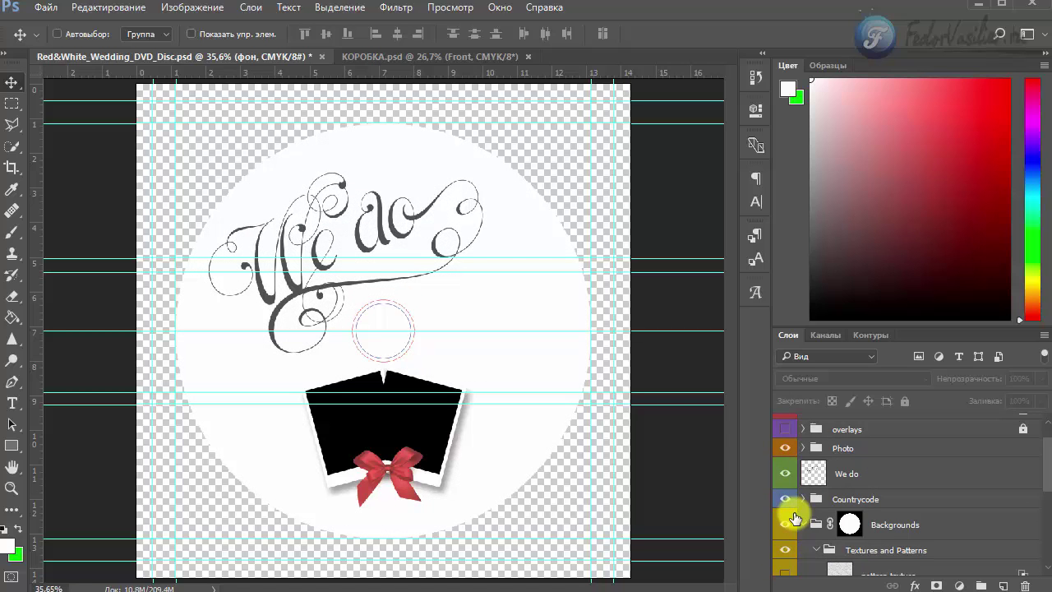
scroll(788, 505, up, 1)
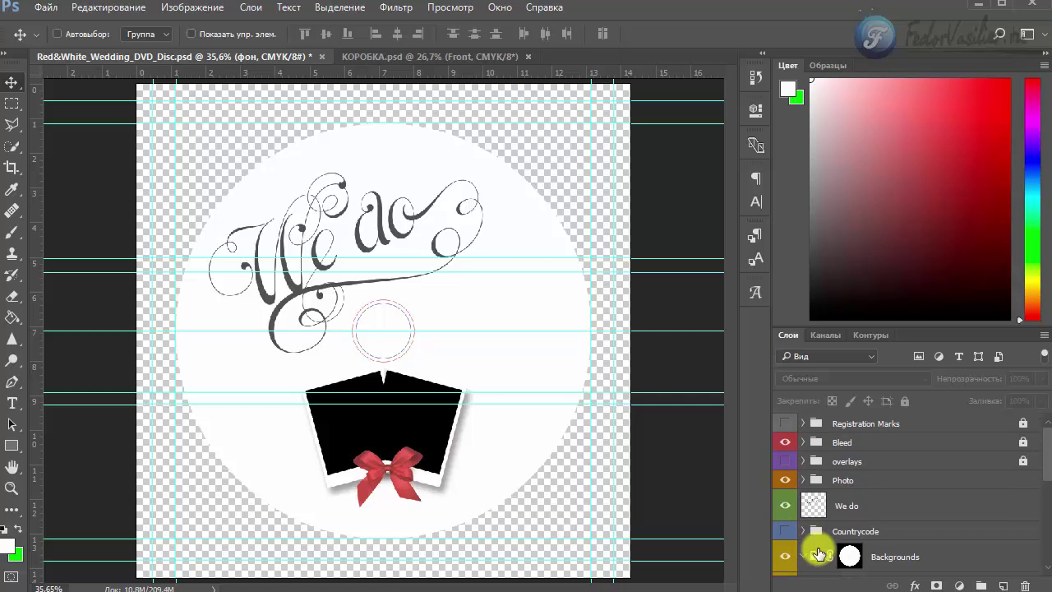
click(785, 504)
click(785, 505)
click(859, 505)
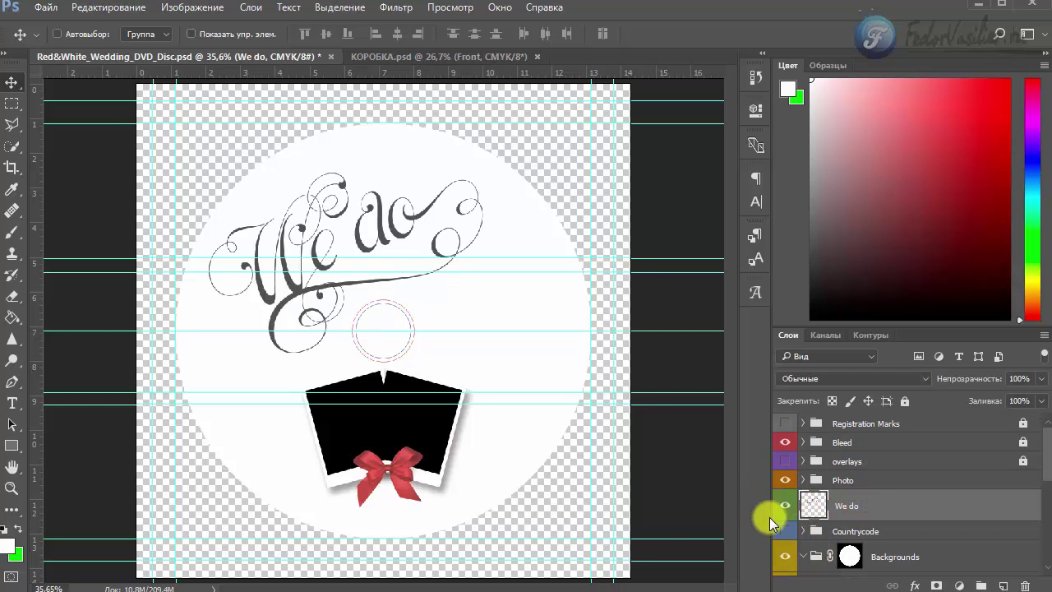
click(785, 506)
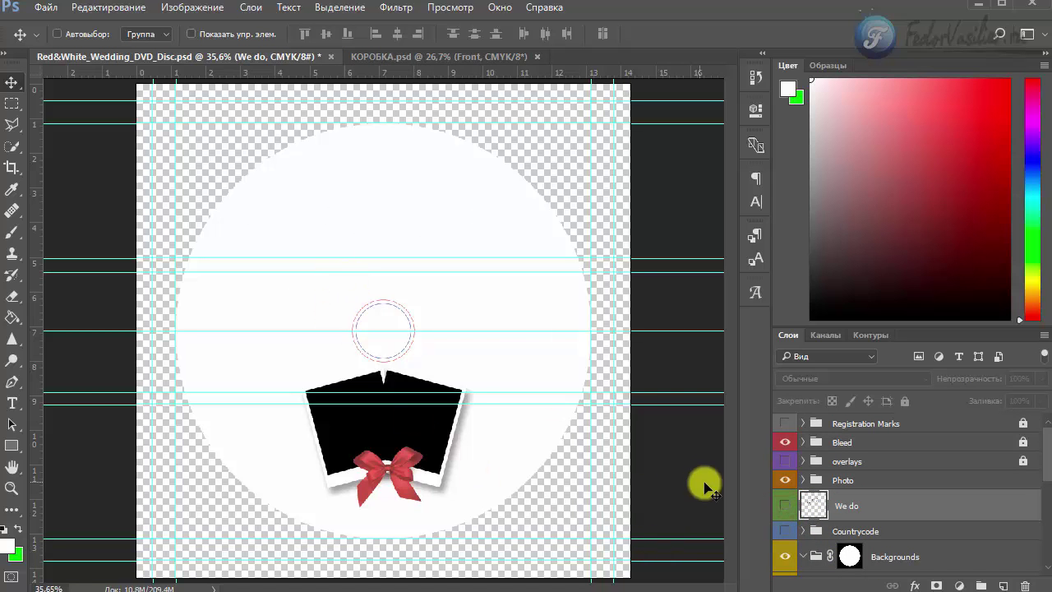
click(785, 480)
click(785, 480)
- Switch to the КОРОБКА.psd document and toggle the Front group off and on to check the front cover elements
click(453, 58)
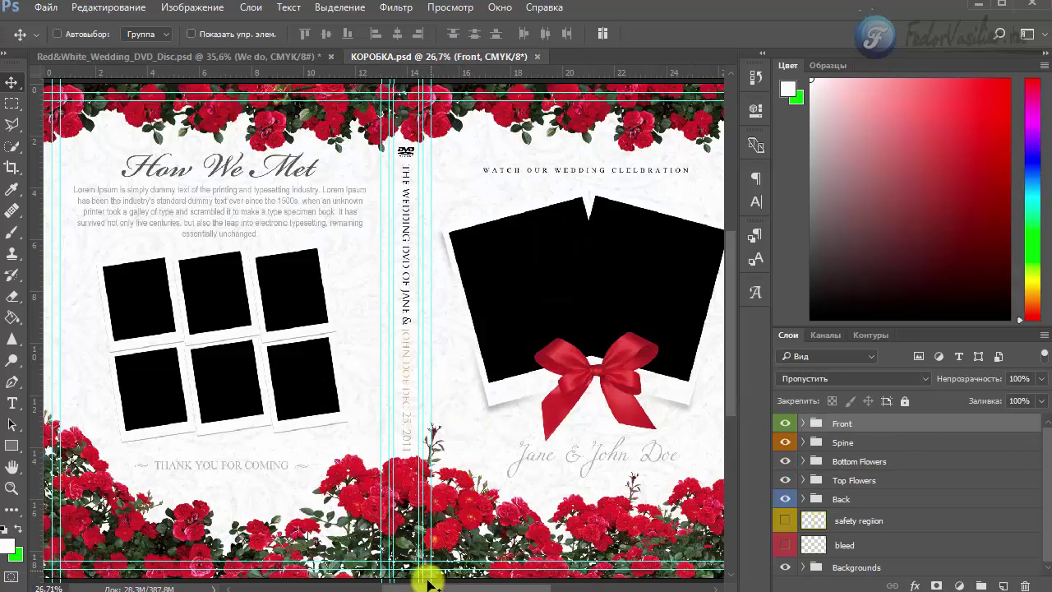
mouse_move(428, 582)
mouse_down()
mouse_move(401, 585)
mouse_move(442, 586)
mouse_up()
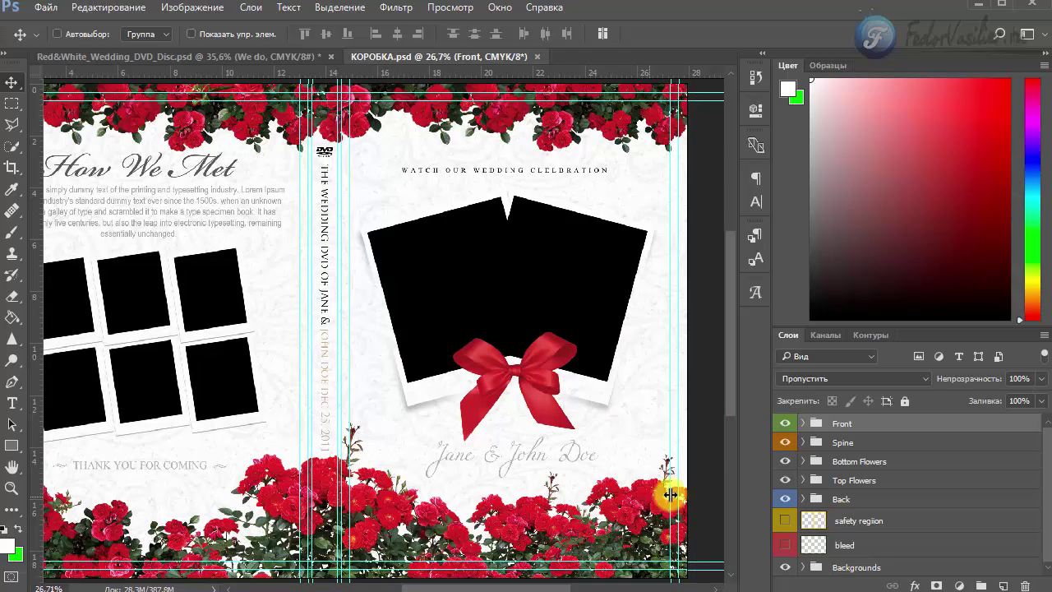
click(785, 423)
click(785, 425)
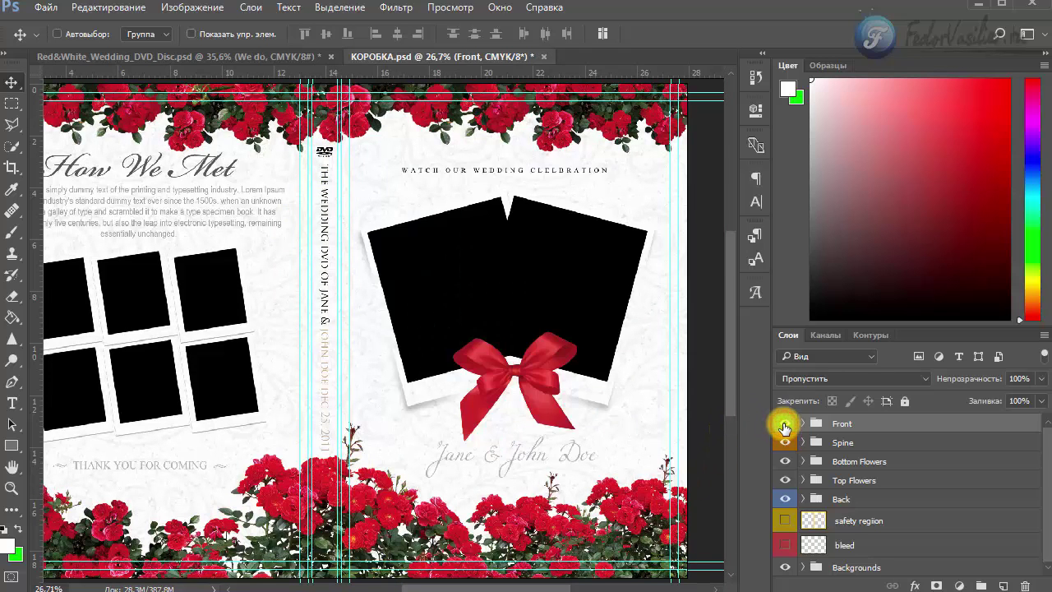
click(785, 424)
click(785, 424)
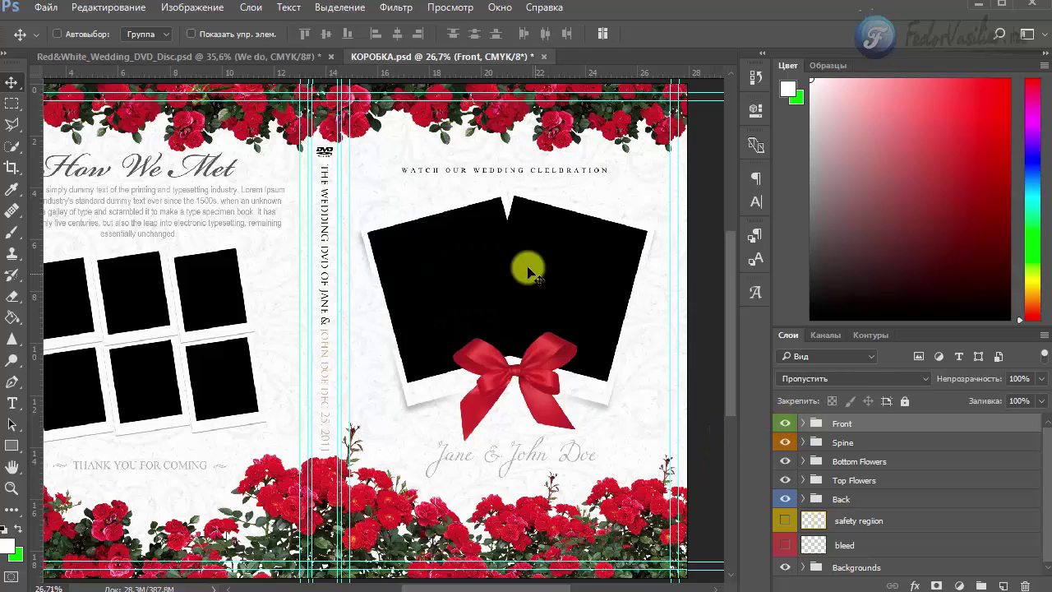
click(785, 424)
click(787, 424)
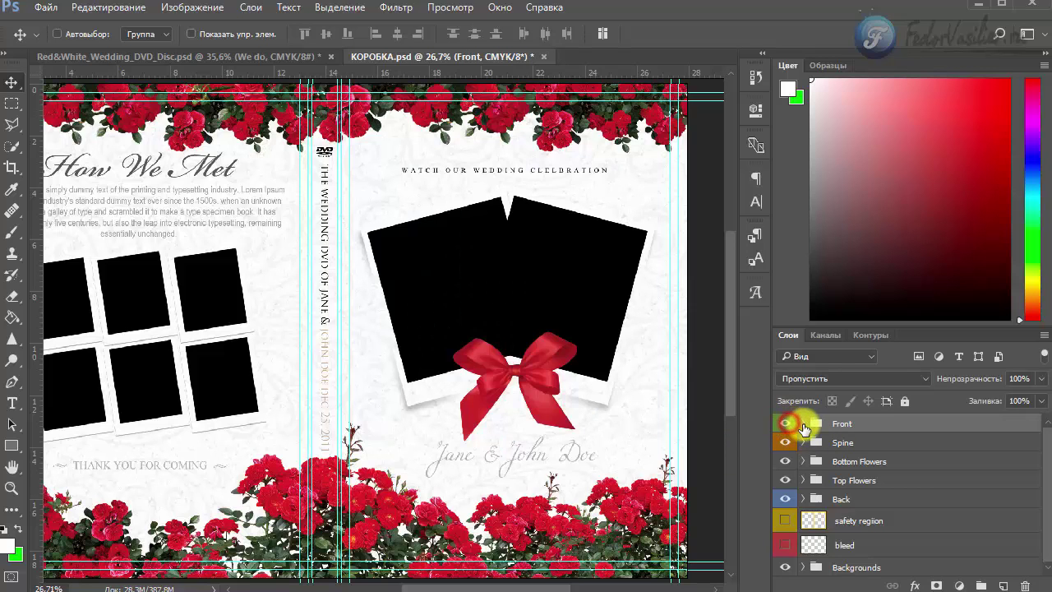
- Expand the Front group, toggle its couple's names text and Photo-Front group to check them, and collapse it
click(803, 423)
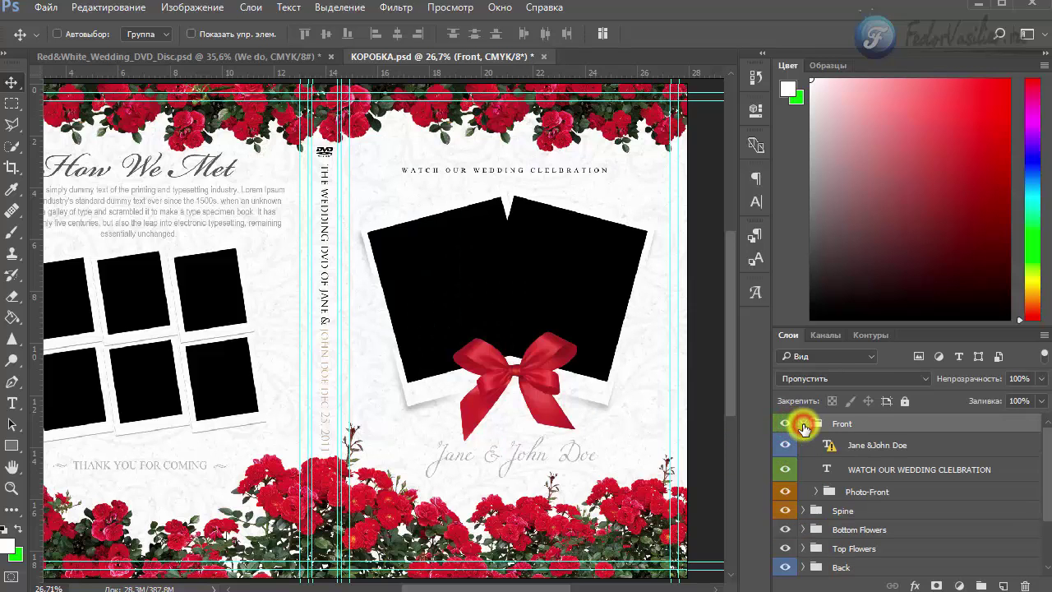
click(870, 442)
click(787, 447)
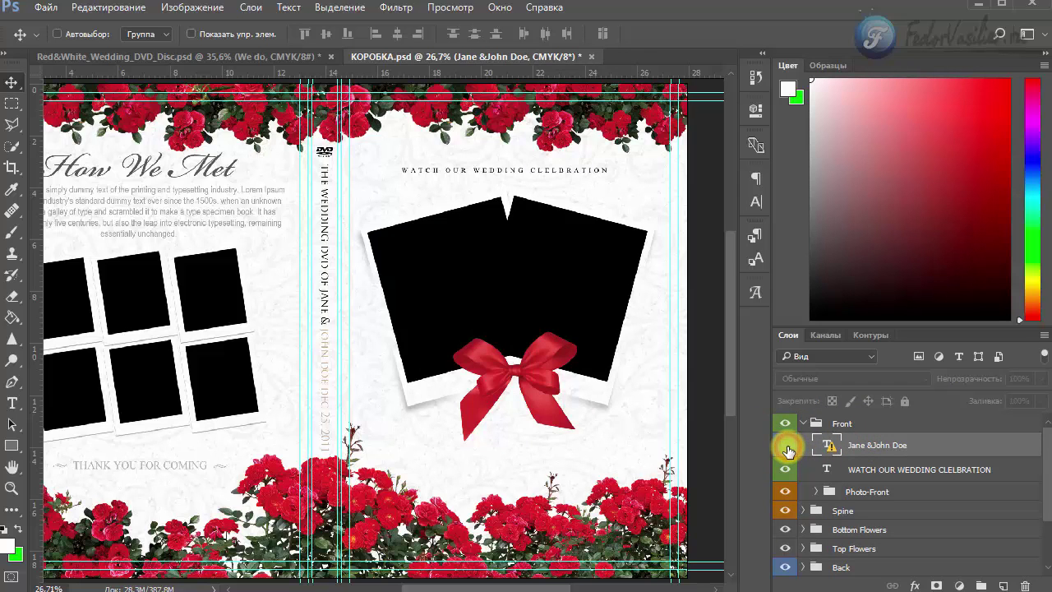
click(787, 447)
click(859, 473)
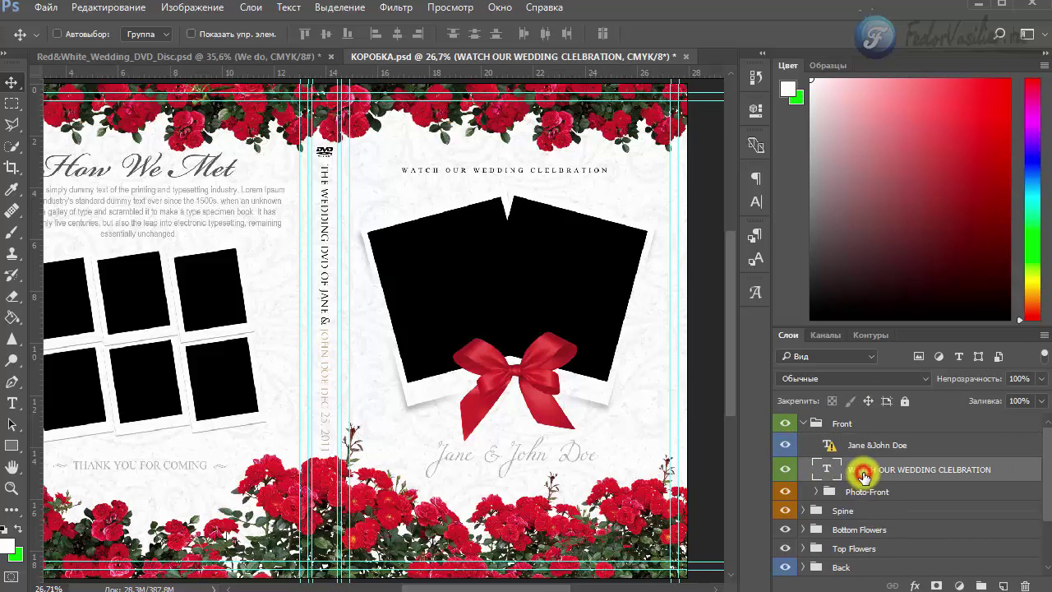
scroll(855, 468, down, 2)
click(787, 455)
click(787, 455)
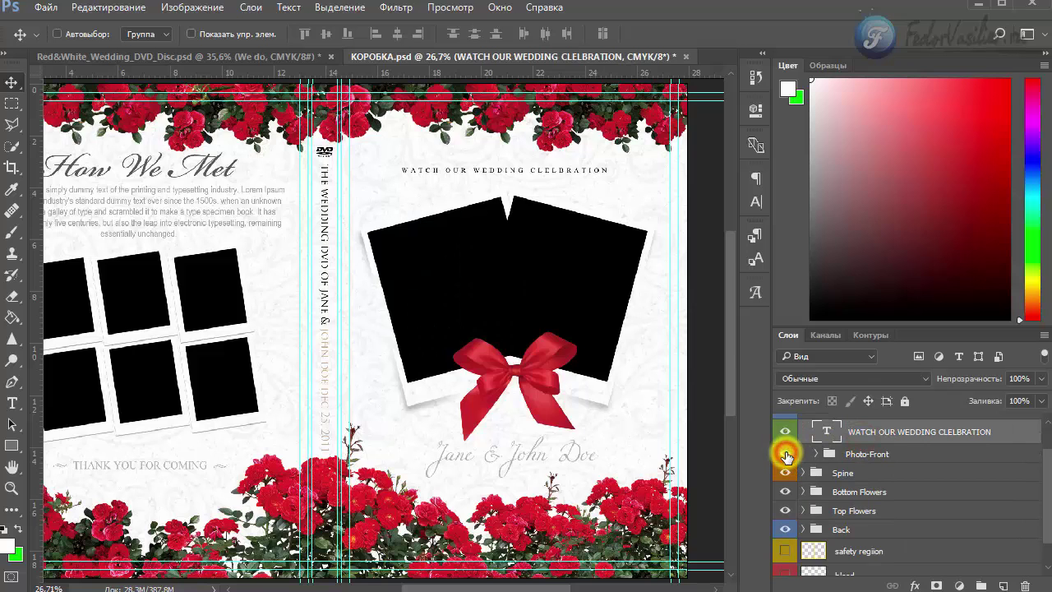
scroll(833, 485, down, 1)
scroll(822, 460, up, 3)
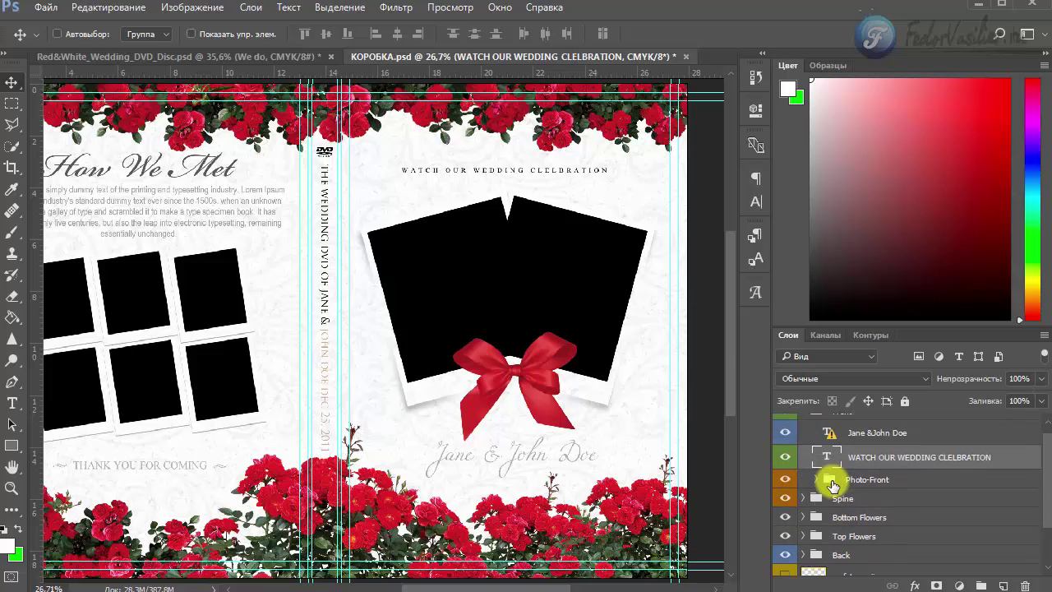
click(803, 422)
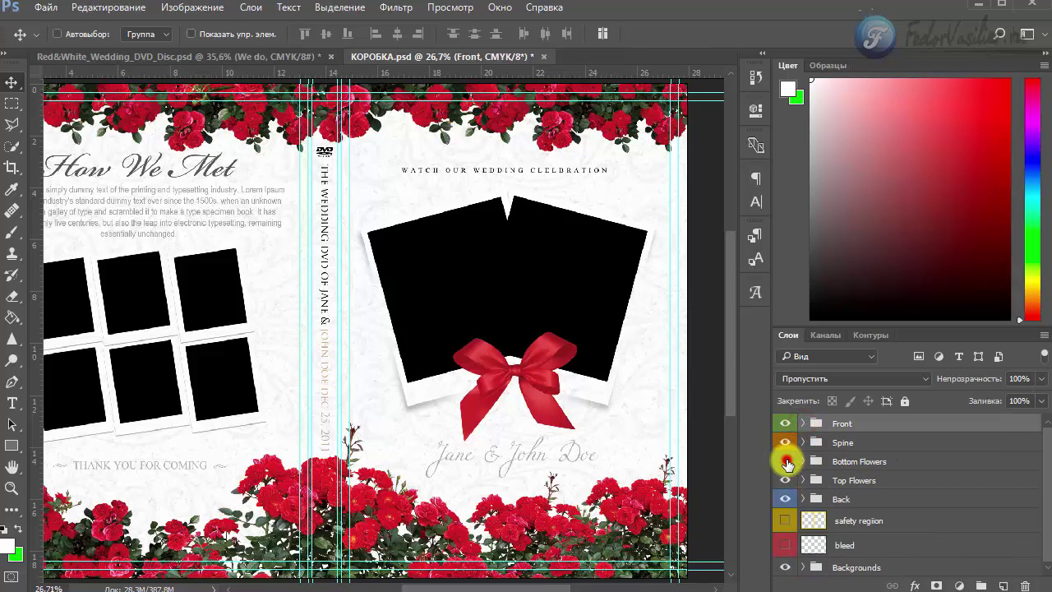
- Toggle the Bottom Flowers and Top Flowers groups off and on to check their effect on the cover
click(785, 462)
click(786, 462)
click(786, 481)
click(785, 480)
- Expand the Top Flowers group and hide all four of its flowers layers
click(805, 480)
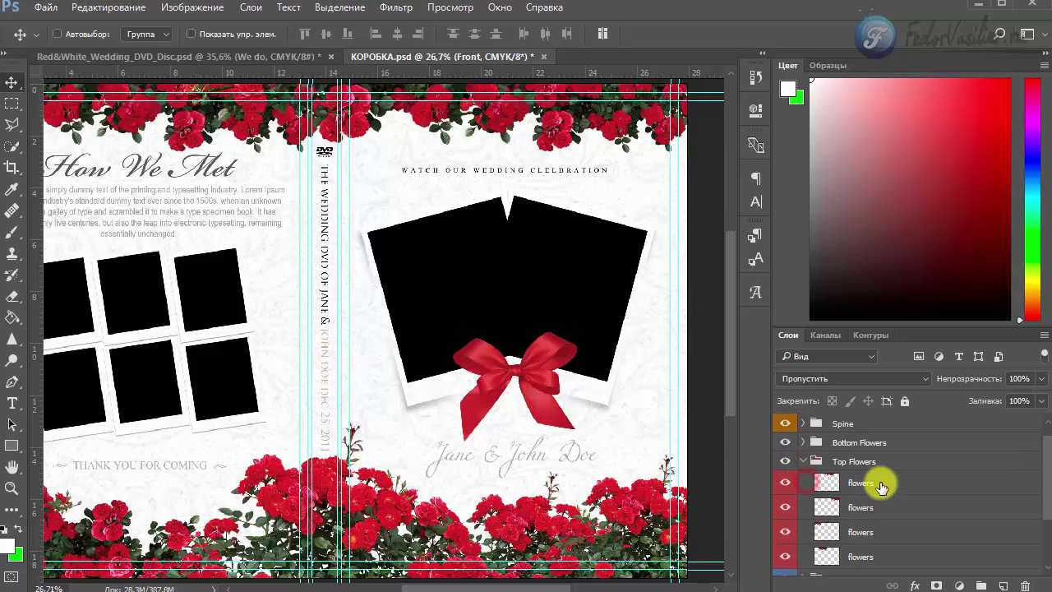
scroll(876, 483, down, 3)
scroll(875, 483, up, 2)
click(786, 464)
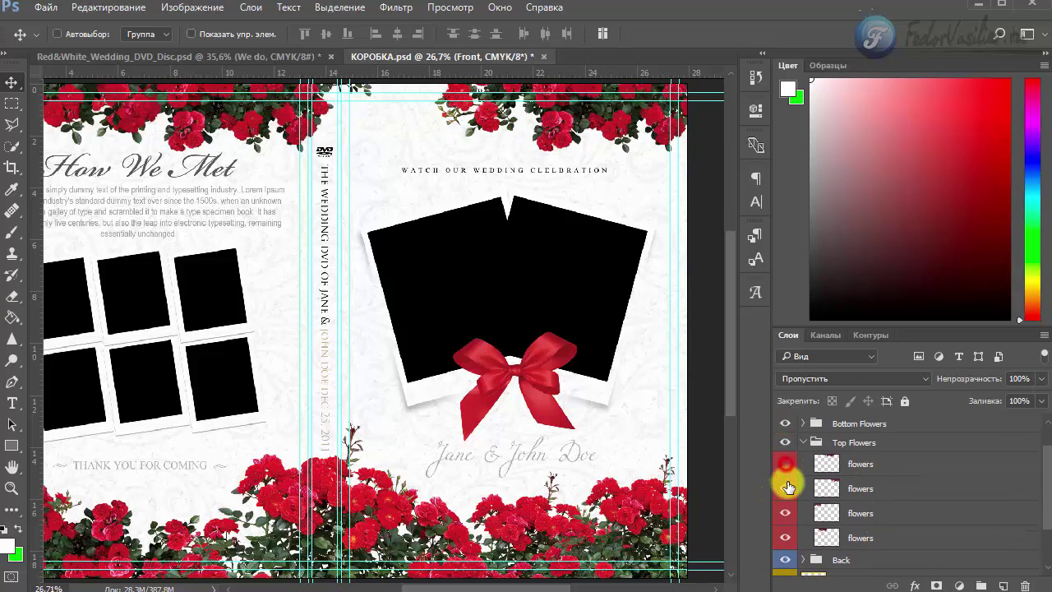
click(786, 488)
click(785, 513)
click(786, 538)
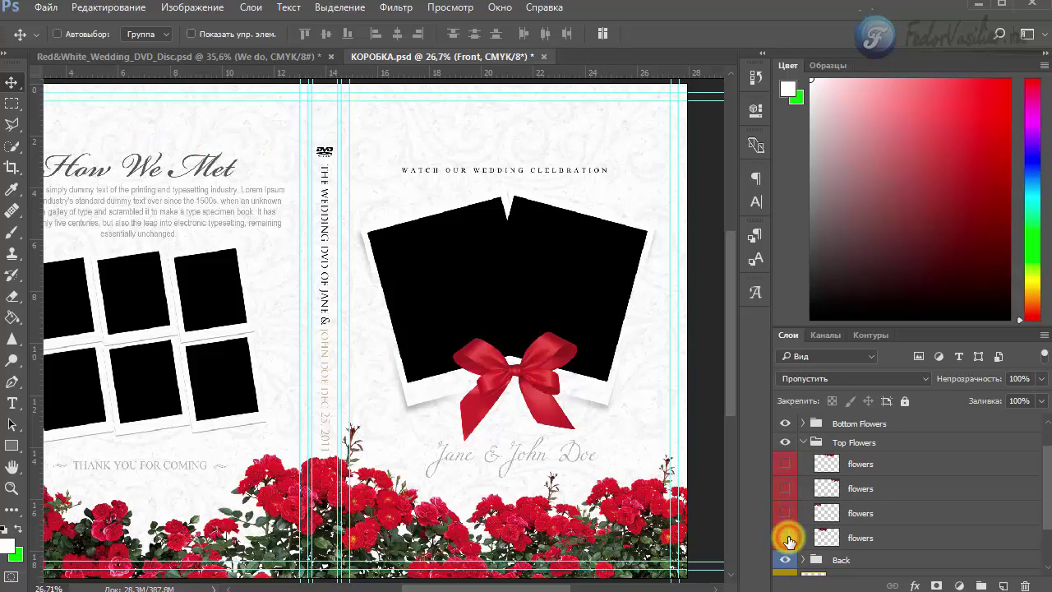
- Collapse the Top Flowers group and look over the front cover and spine area
click(787, 446)
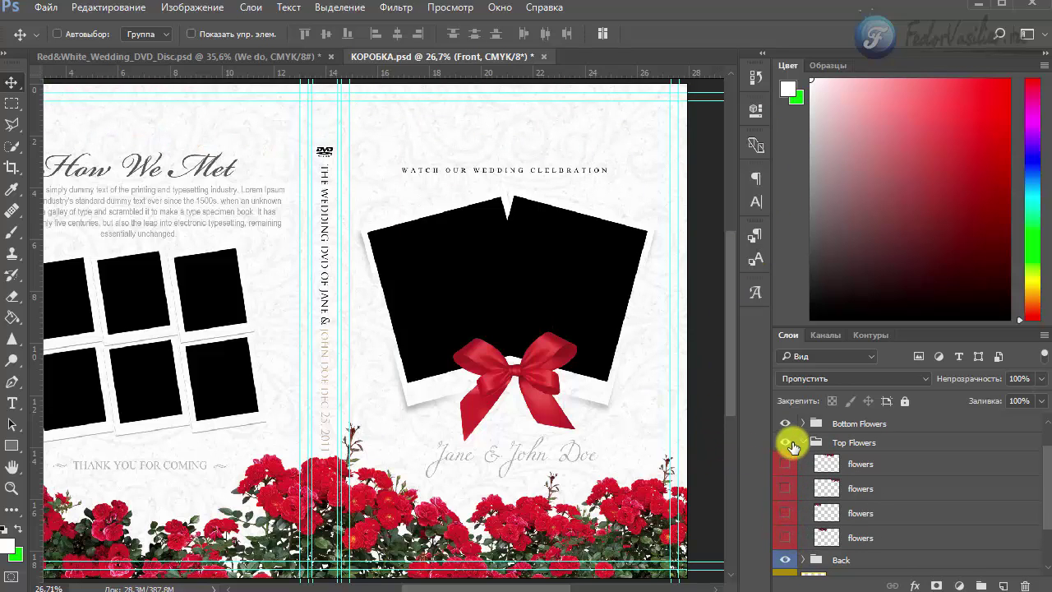
click(802, 442)
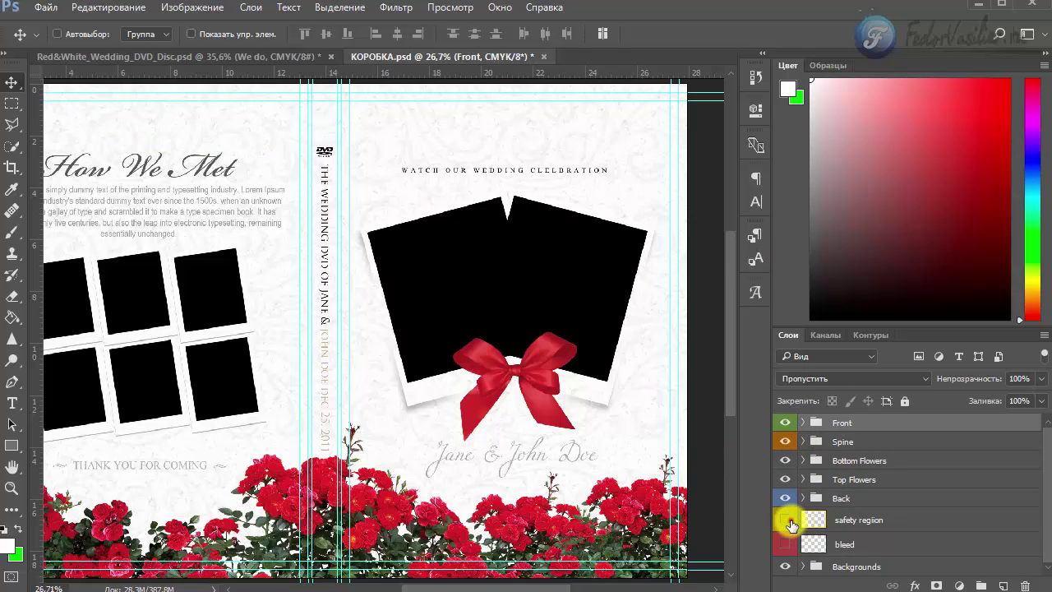
drag(571, 587, 556, 567)
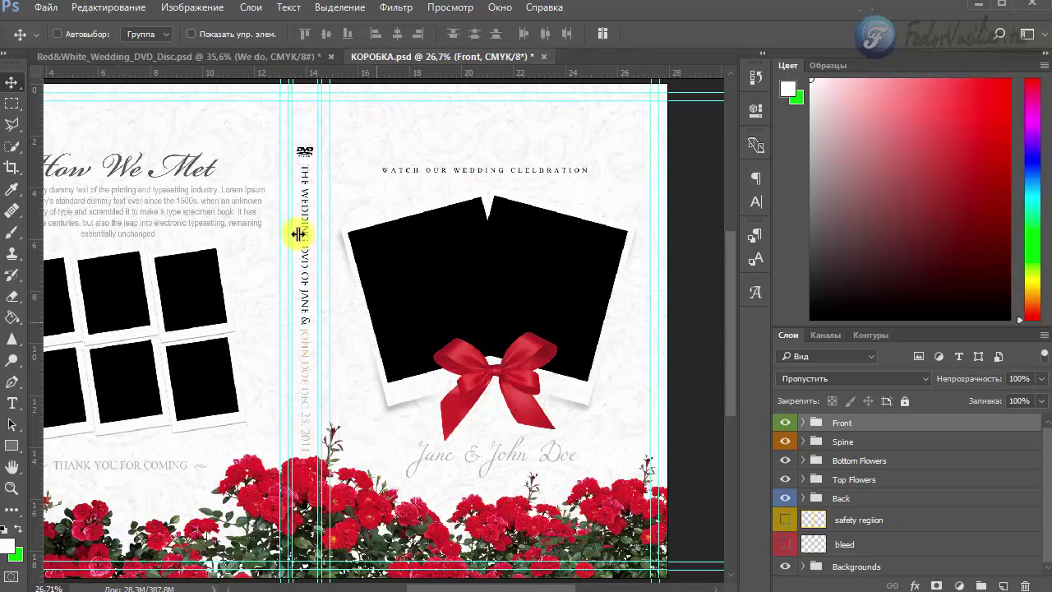
- Try a Save for Web (legacy) export of the cover as JPEG with Наилучшее quality, and cancel without saving
click(46, 8)
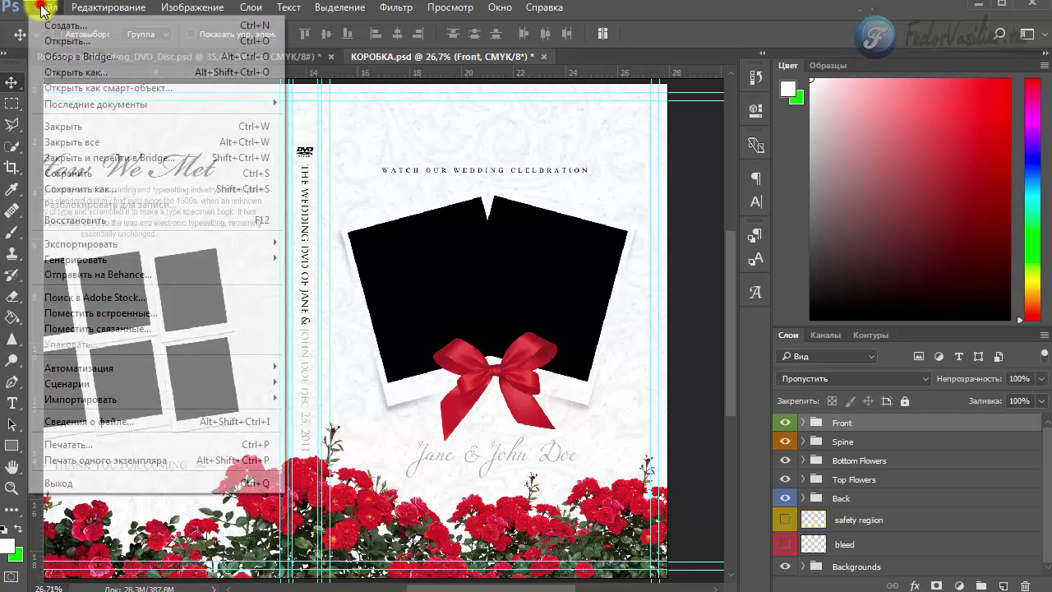
mouse_move(88, 247)
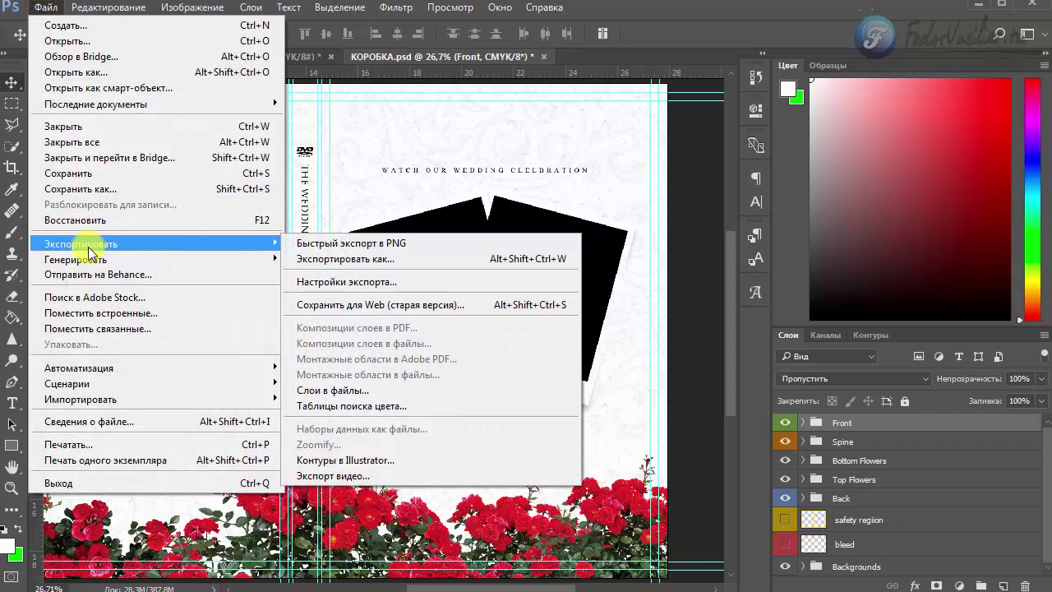
click(385, 305)
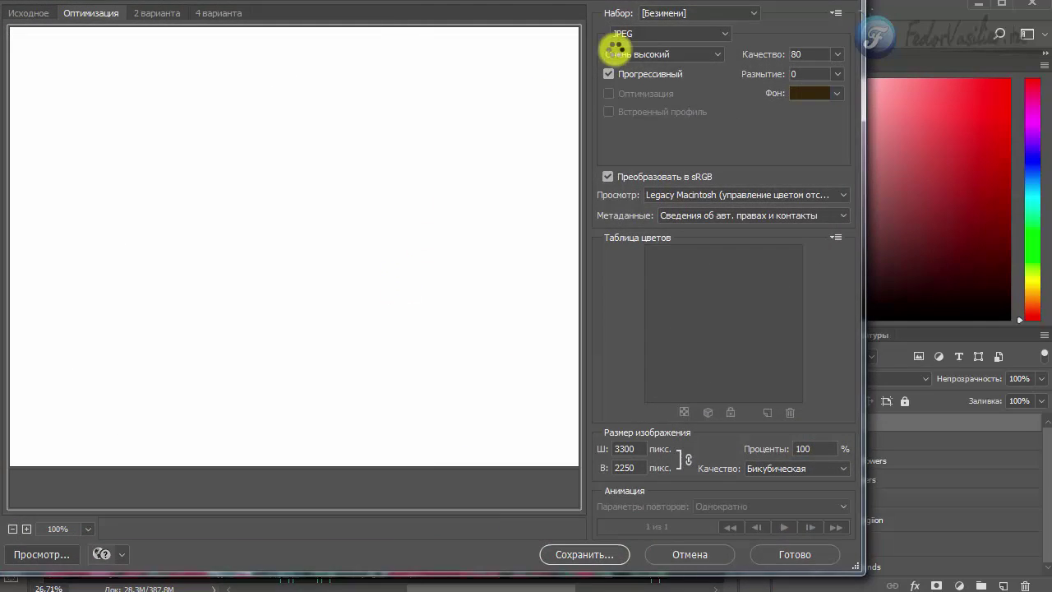
click(711, 56)
click(655, 117)
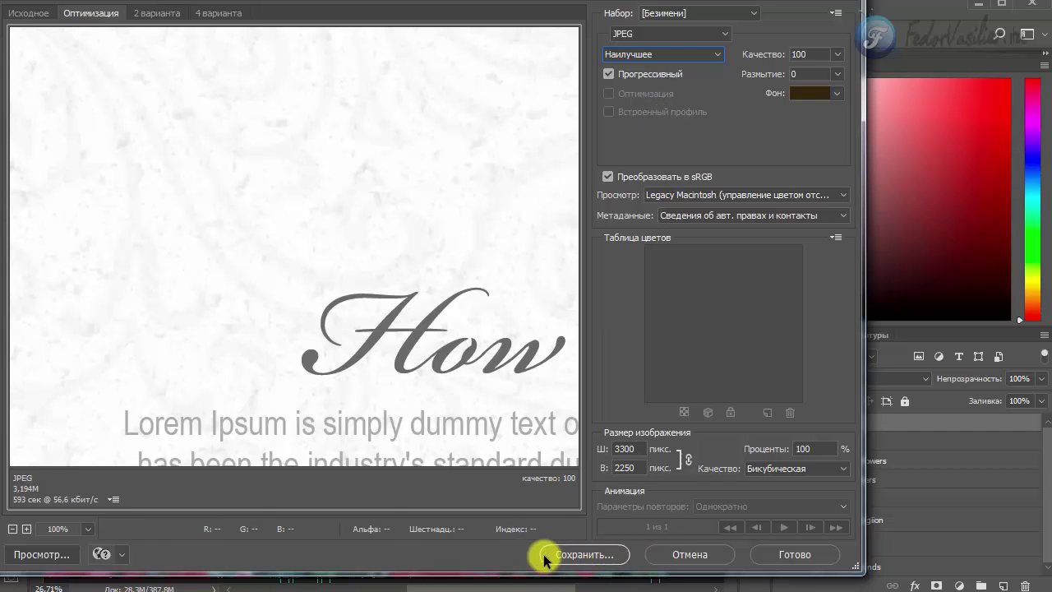
click(682, 564)
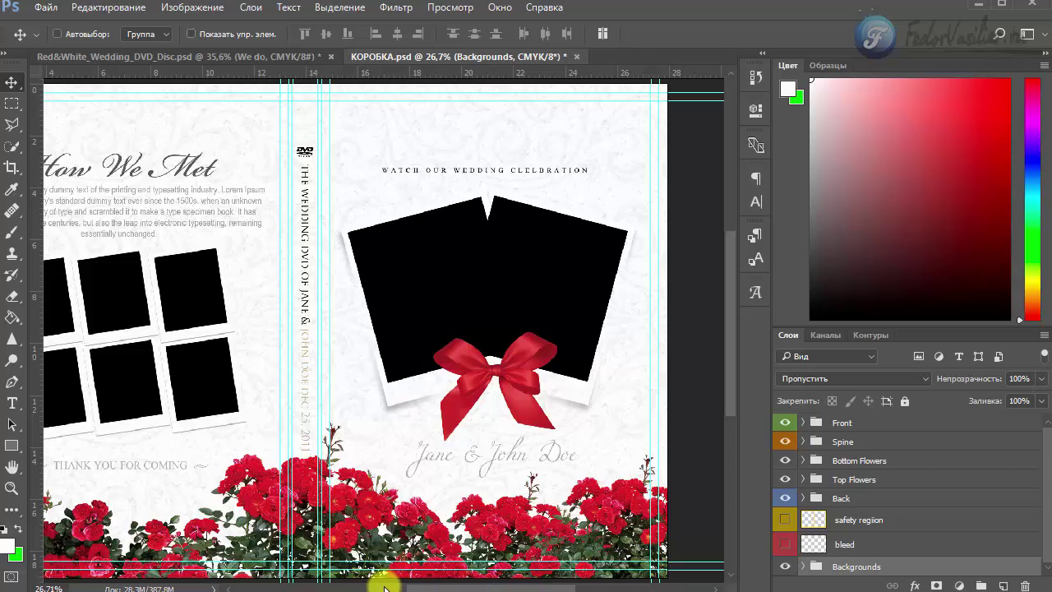
drag(412, 586, 413, 589)
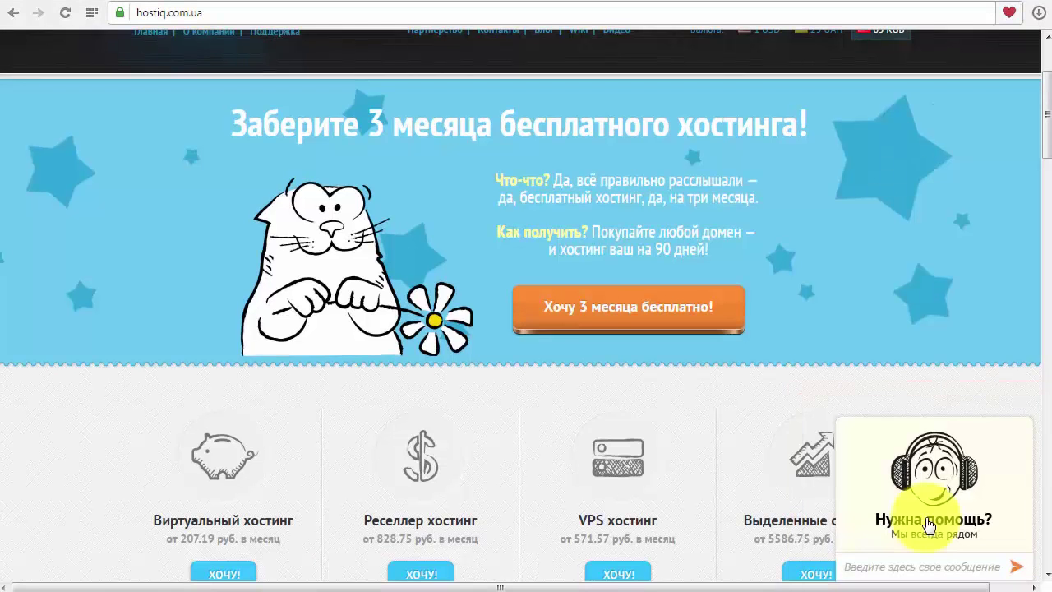
- On the hostiq.com.ua site in the browser, open the support chat form to view it and minimize it
click(928, 525)
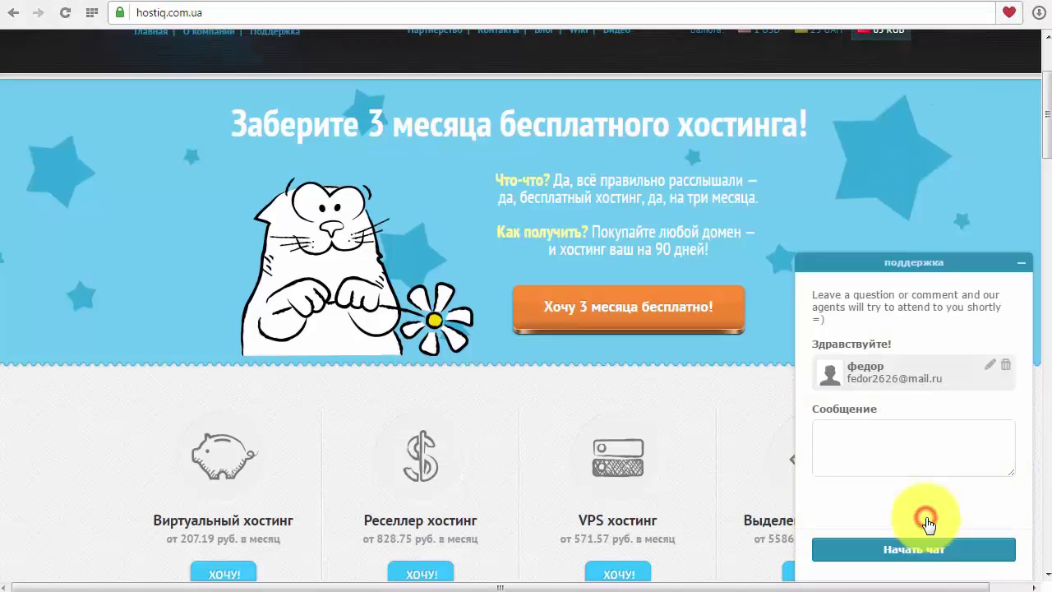
click(1018, 267)
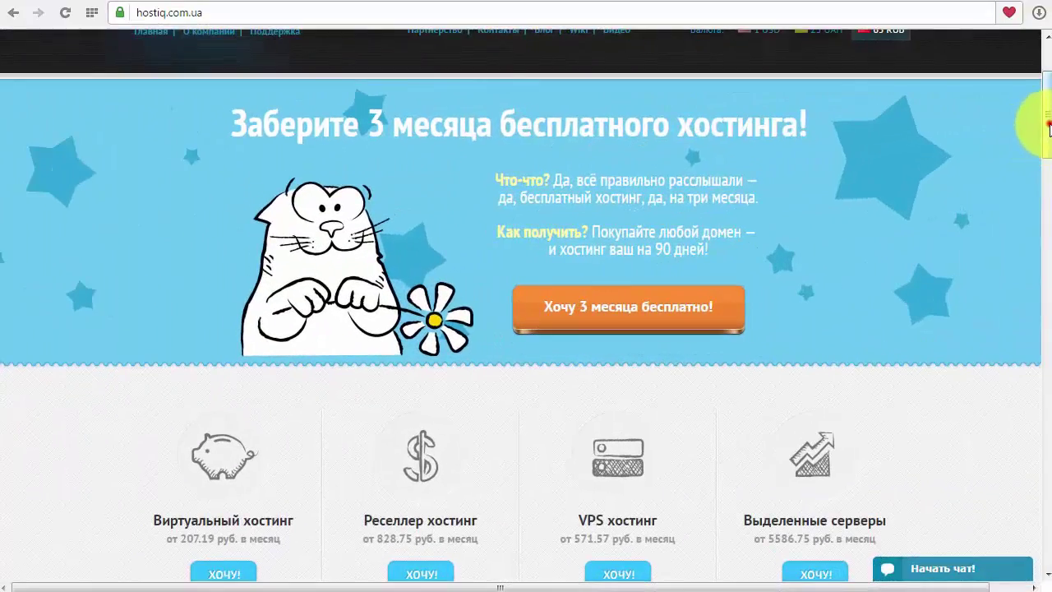
mouse_move(1047, 136)
mouse_down()
mouse_move(1049, 169)
mouse_move(1050, 128)
mouse_up()
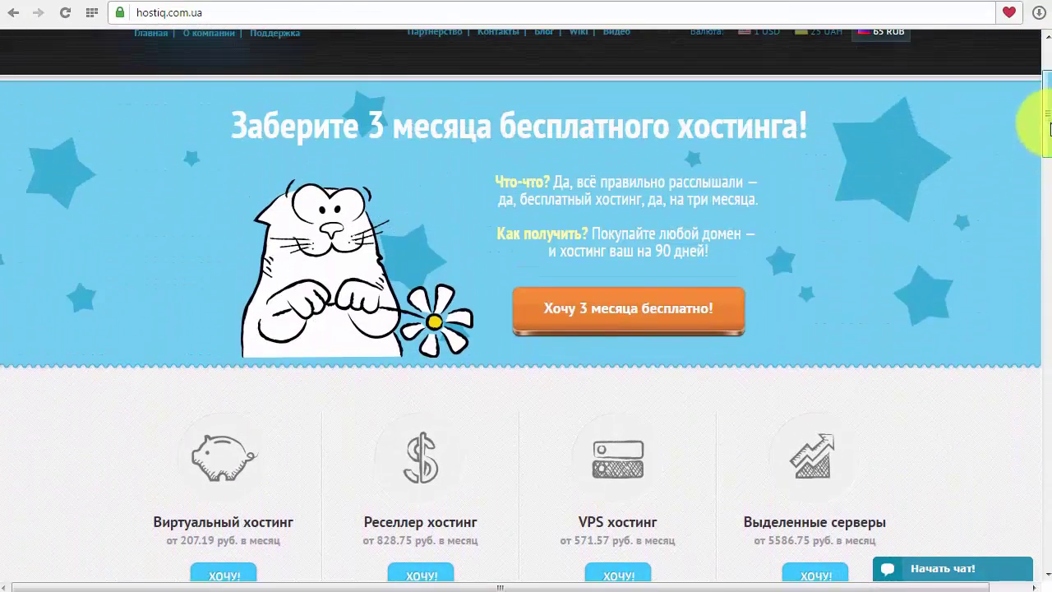